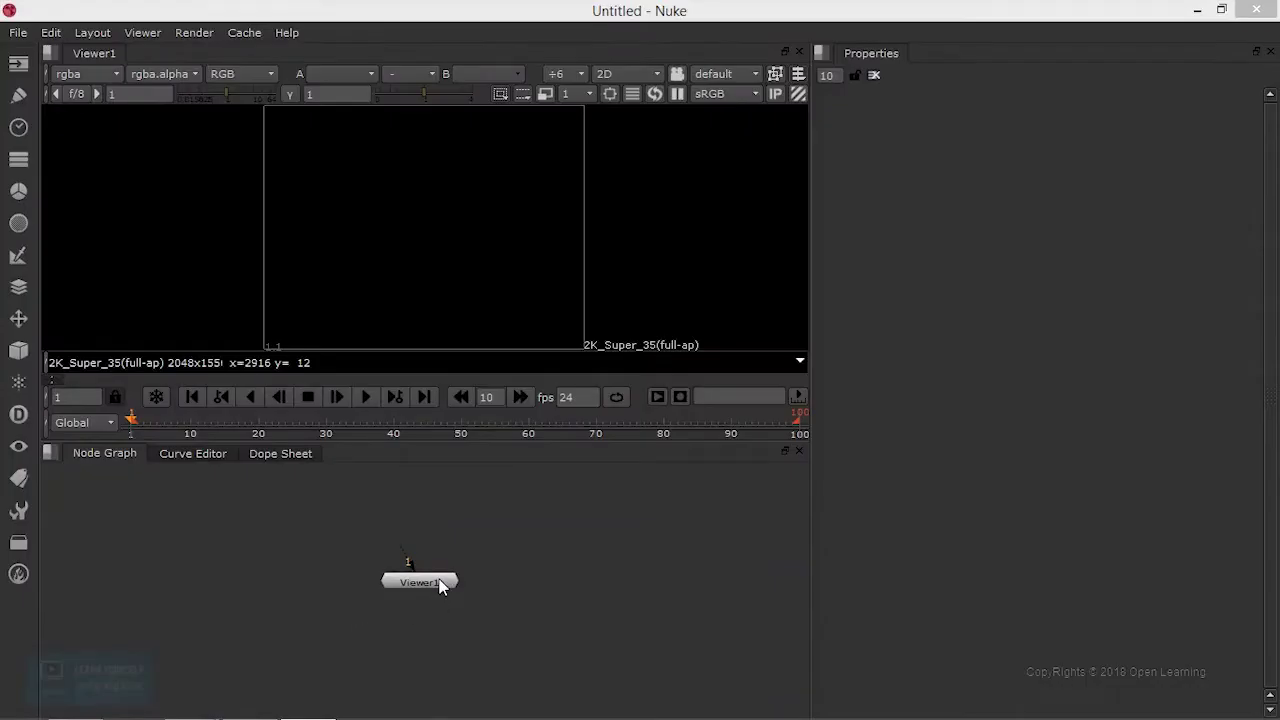
Move the Viewer node lower in the node graph and reposition its unconnected input arrow.
{"action": "left_click_drag", "start_coordinate": [441, 586], "coordinate": [438, 650]}
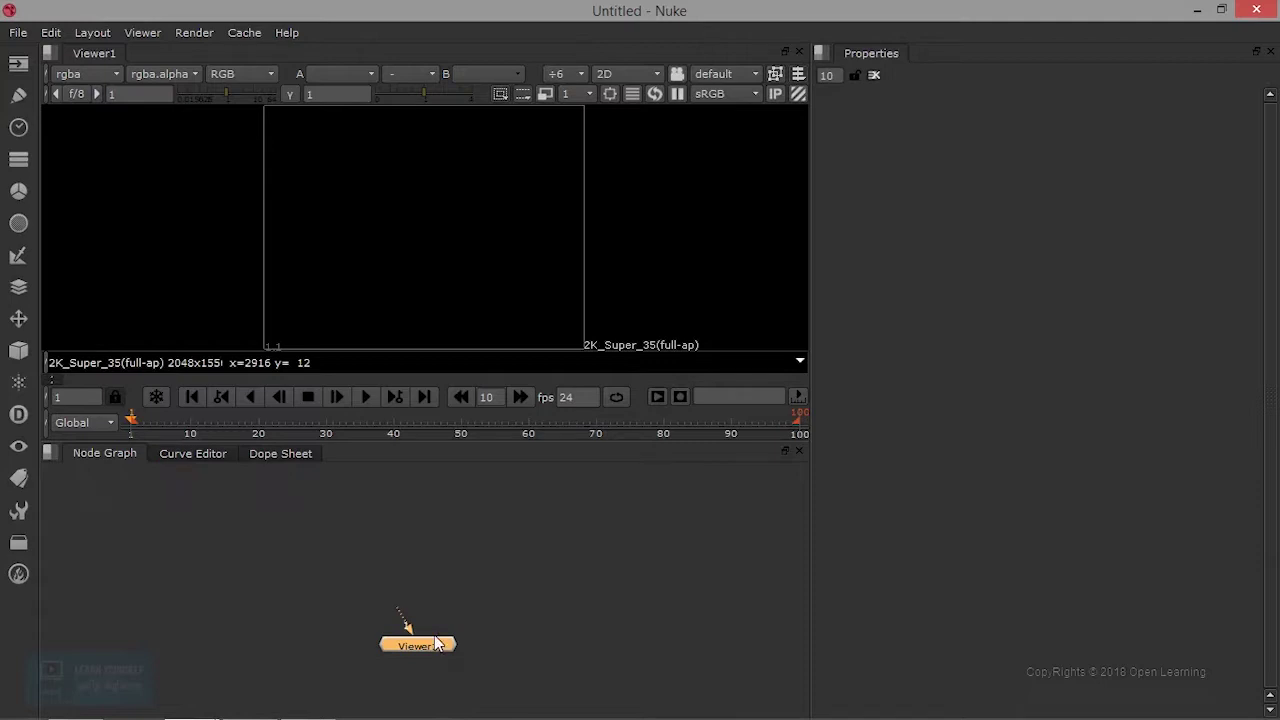
{"action": "left_click_drag", "start_coordinate": [400, 580], "coordinate": [402, 576]}
{"action": "left_click_drag", "start_coordinate": [402, 585], "coordinate": [397, 618]}
Add a Read node and browse to the F:/References_Videos_Images/Footages folder for its source file.
{"action": "left_click", "coordinate": [18, 66]}
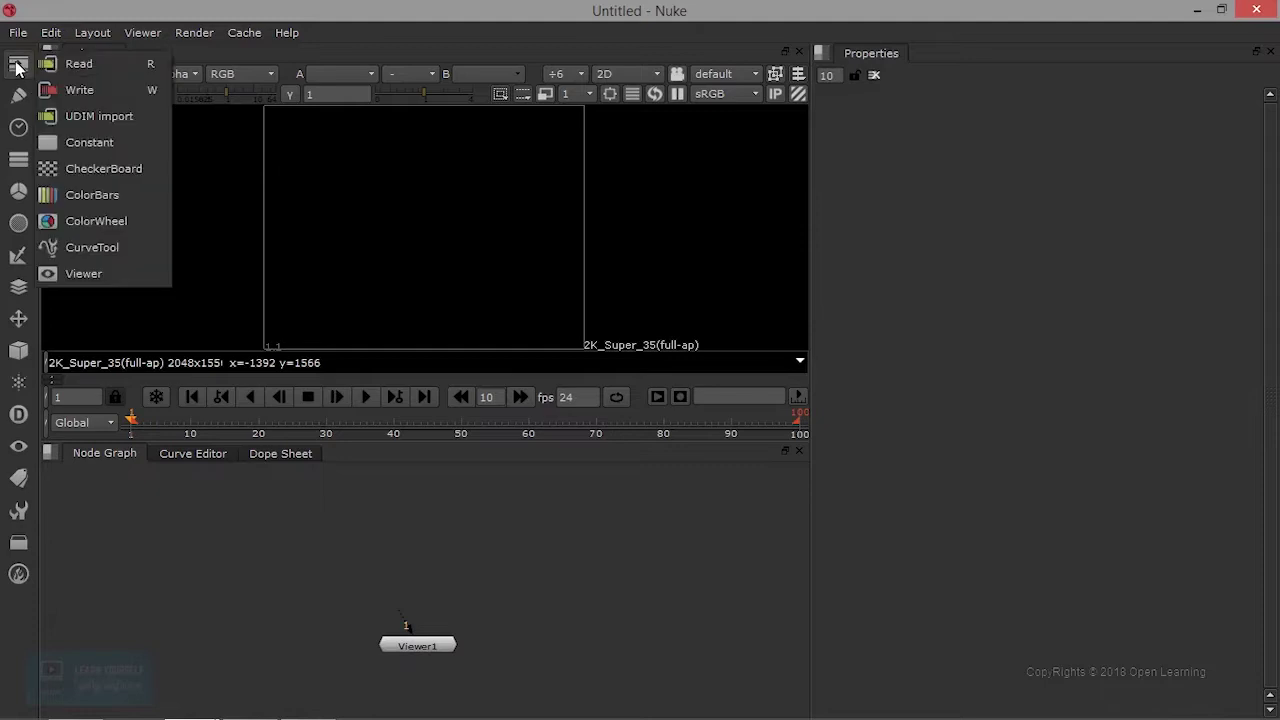
{"action": "left_click", "coordinate": [108, 68]}
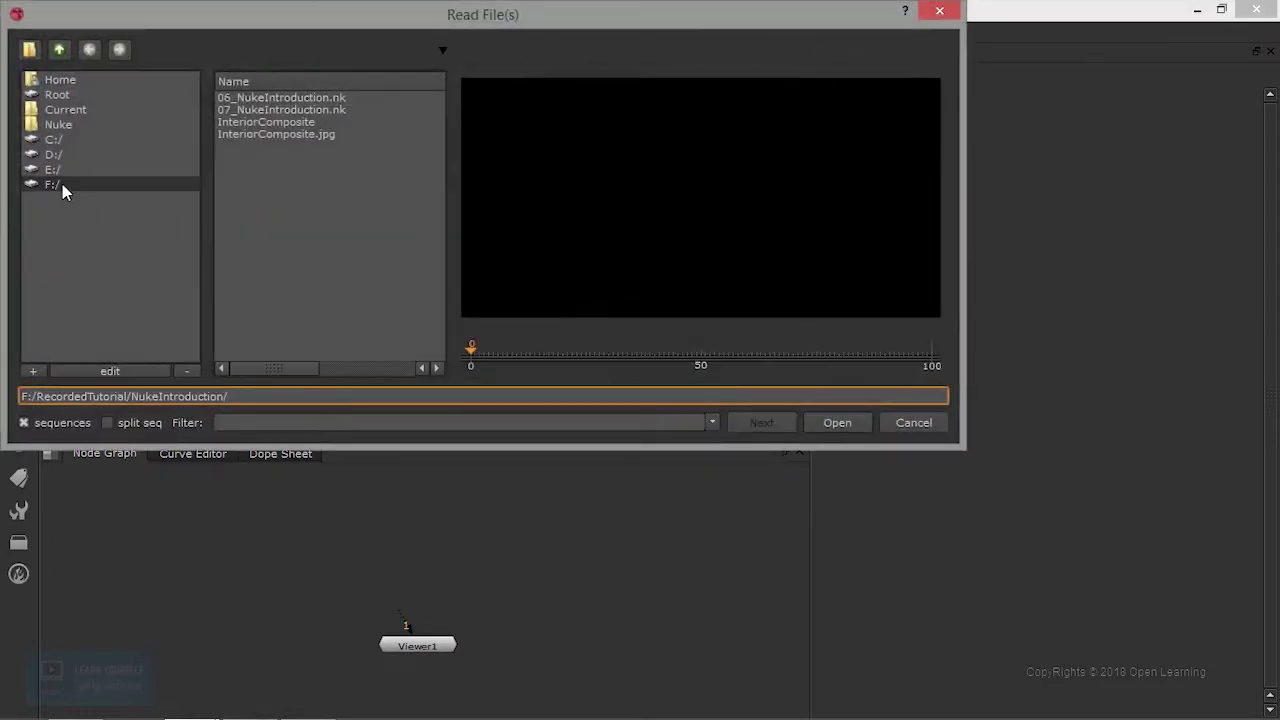
{"action": "left_click", "coordinate": [62, 184]}
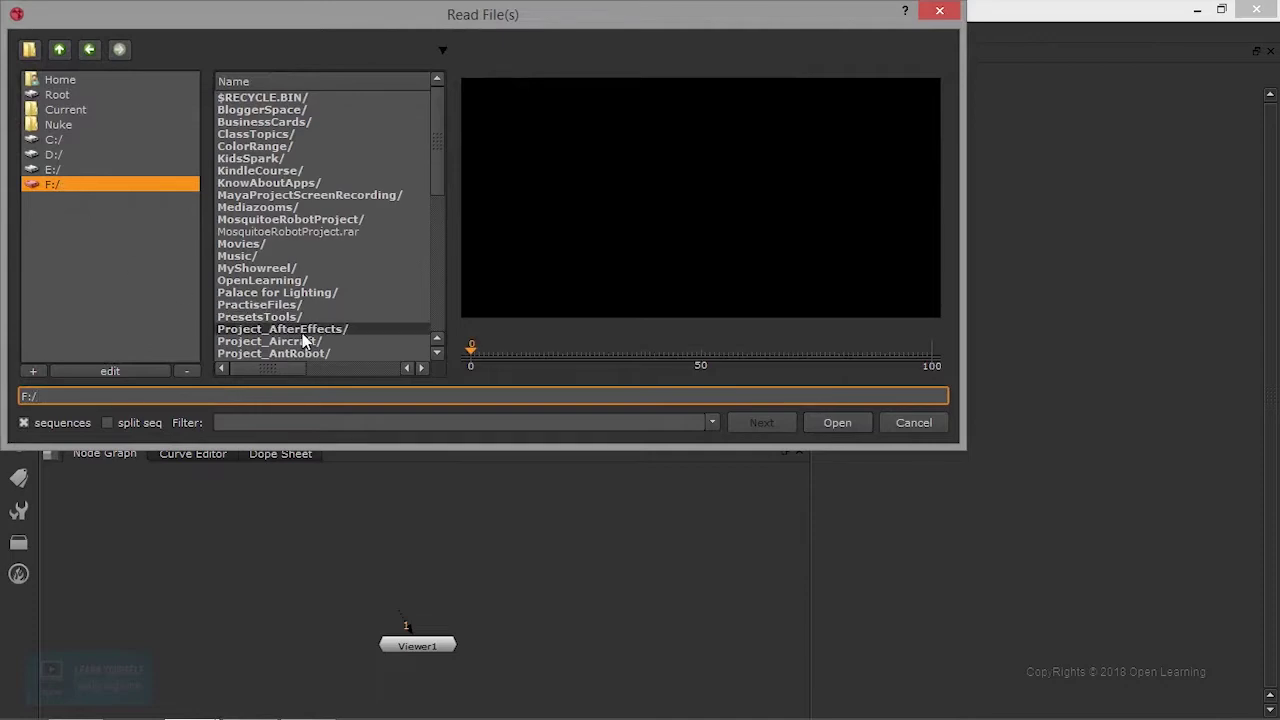
{"action": "scroll", "coordinate": [306, 337], "scroll_direction": "down", "scroll_amount": 6}
{"action": "scroll", "coordinate": [307, 328], "scroll_direction": "down", "scroll_amount": 3}
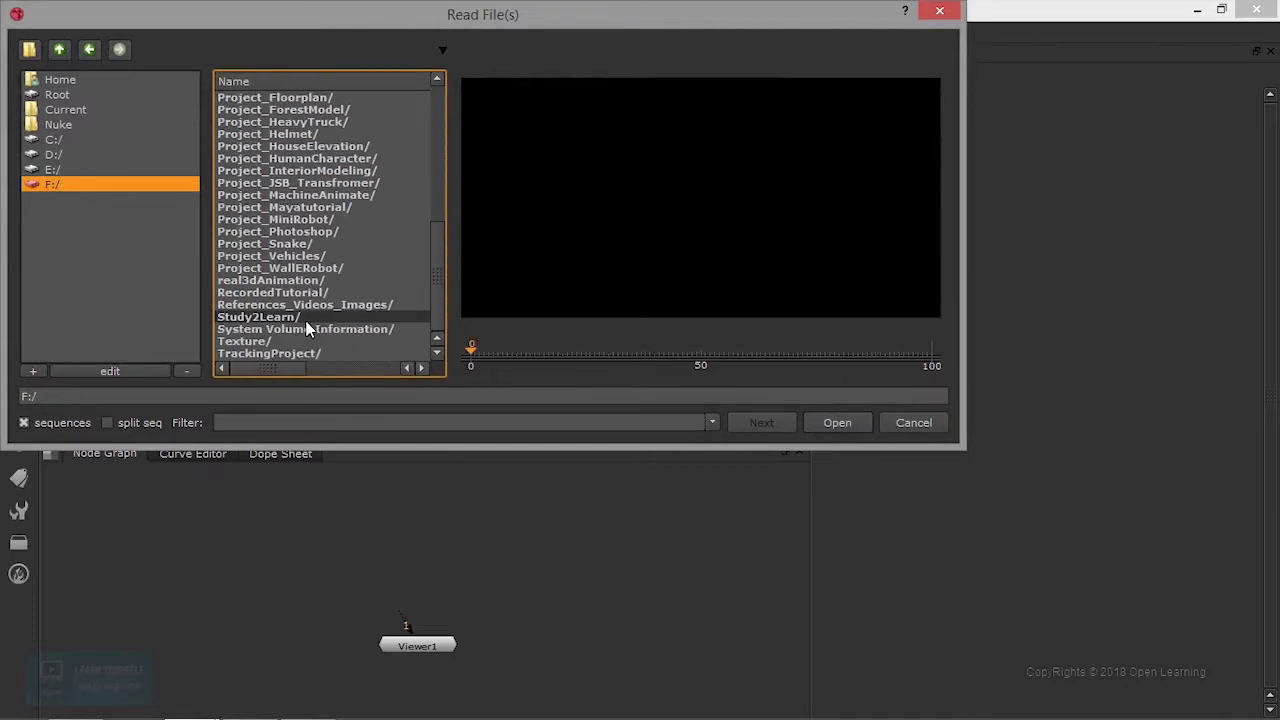
{"action": "double_click", "coordinate": [311, 306]}
{"action": "double_click", "coordinate": [255, 117]}
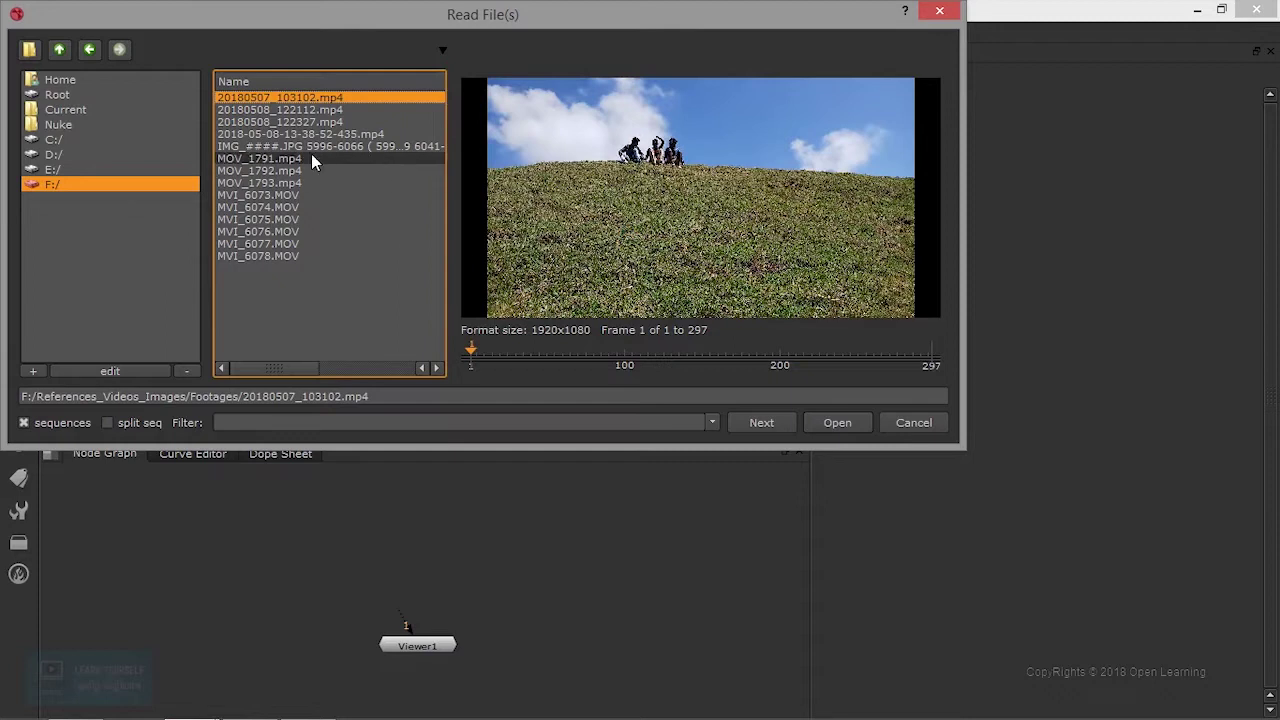
{"action": "left_click", "coordinate": [323, 109]}
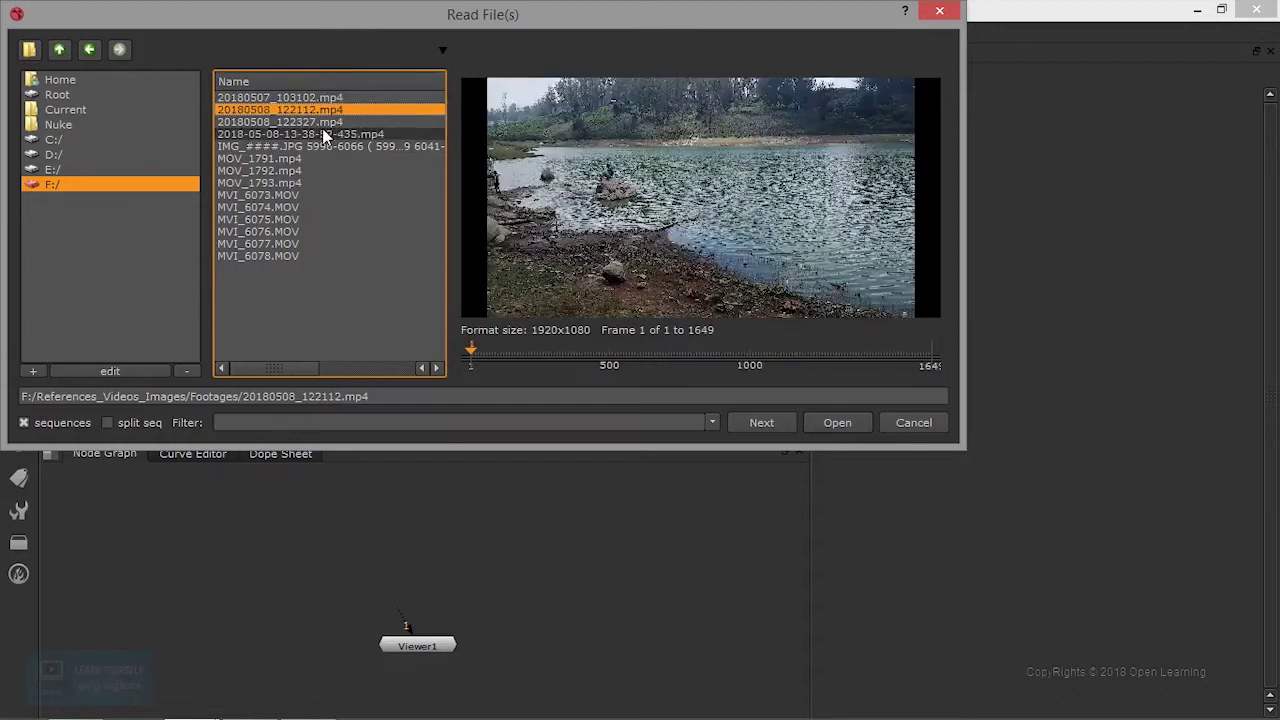
{"action": "left_click", "coordinate": [325, 122]}
{"action": "left_click", "coordinate": [325, 135]}
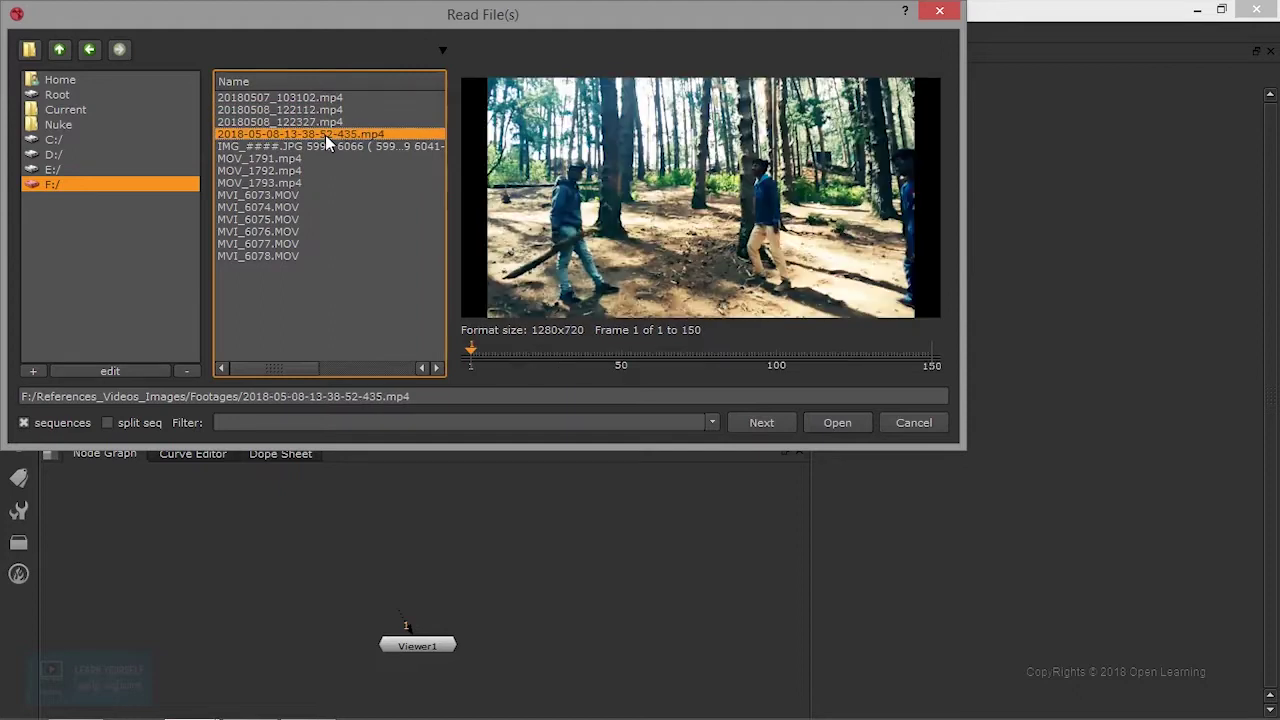
{"action": "left_click", "coordinate": [858, 422]}
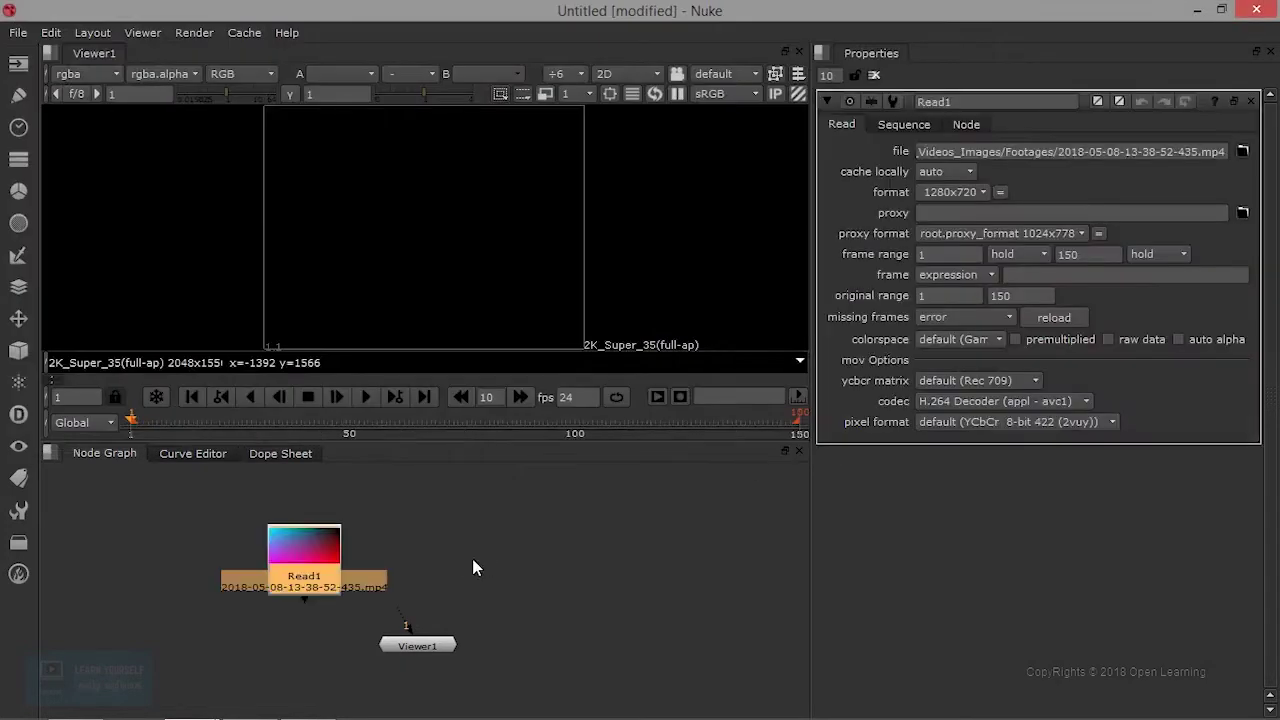
Connect the Read node to the Viewer, placing it just above, and play the clip once before stopping.
{"action": "left_click_drag", "start_coordinate": [309, 562], "coordinate": [345, 550]}
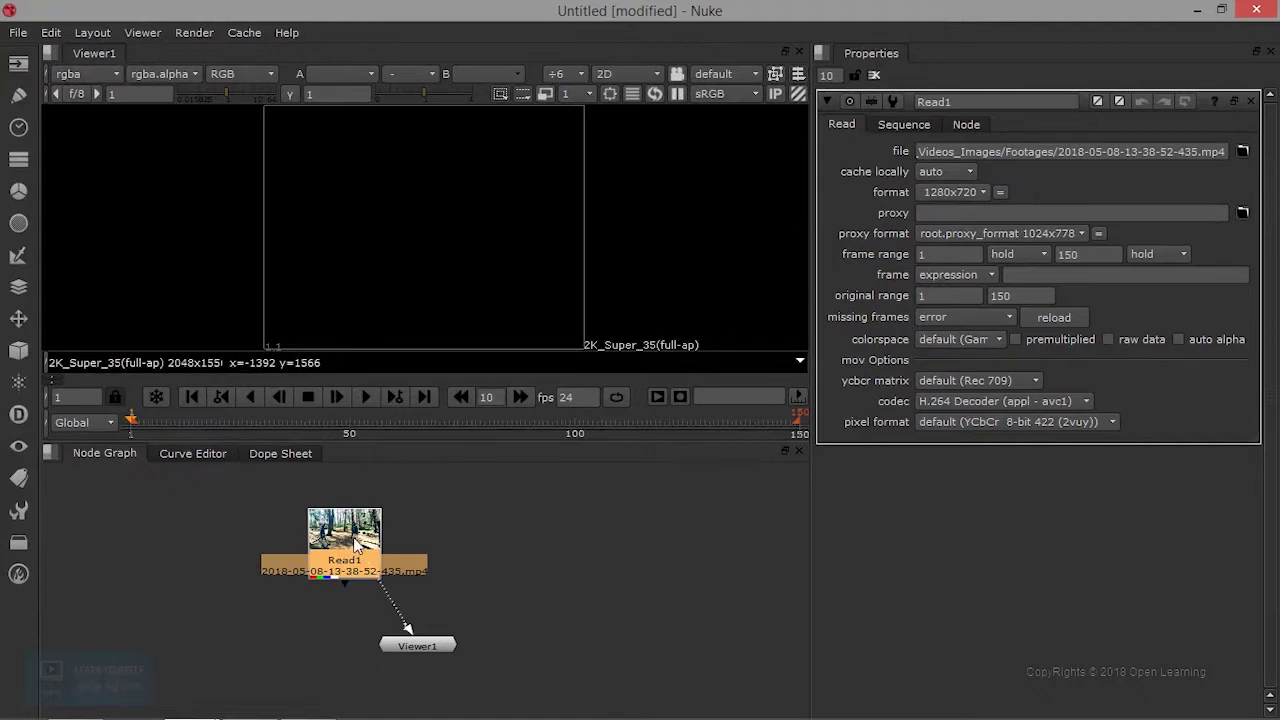
{"action": "left_click_drag", "start_coordinate": [357, 544], "coordinate": [388, 543]}
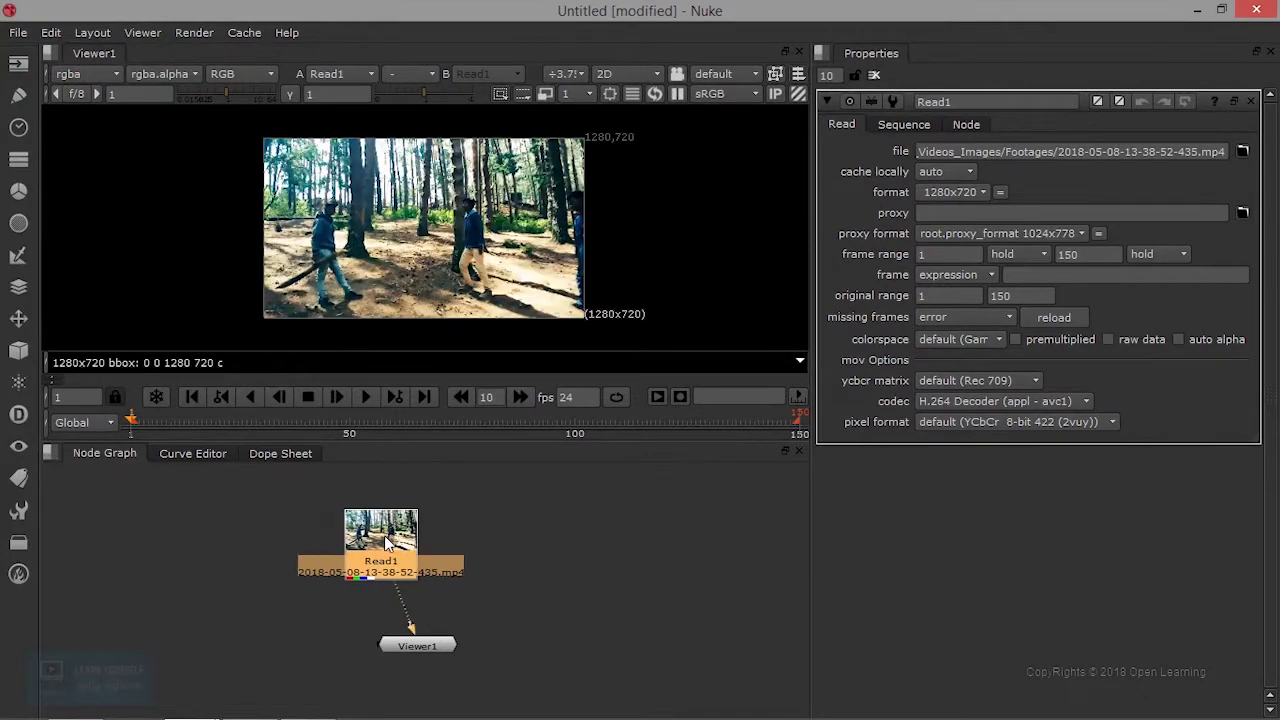
{"action": "left_click", "coordinate": [365, 399]}
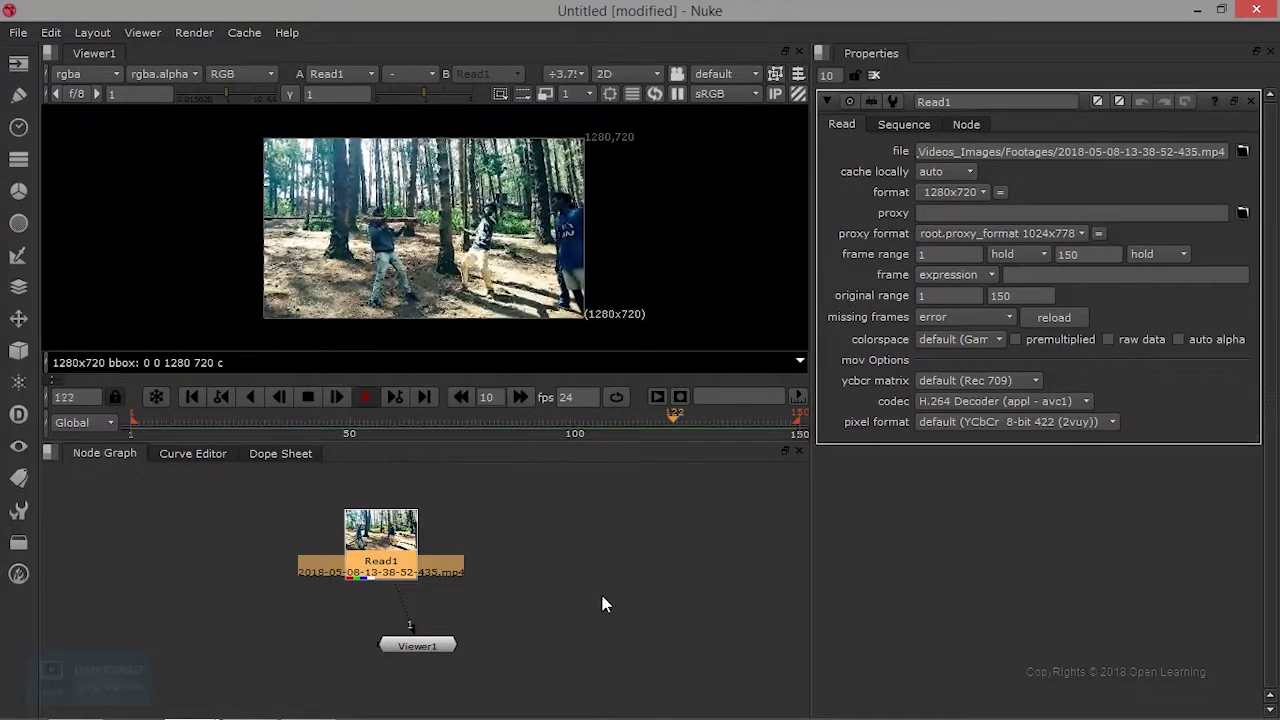
{"action": "left_click", "coordinate": [367, 396]}
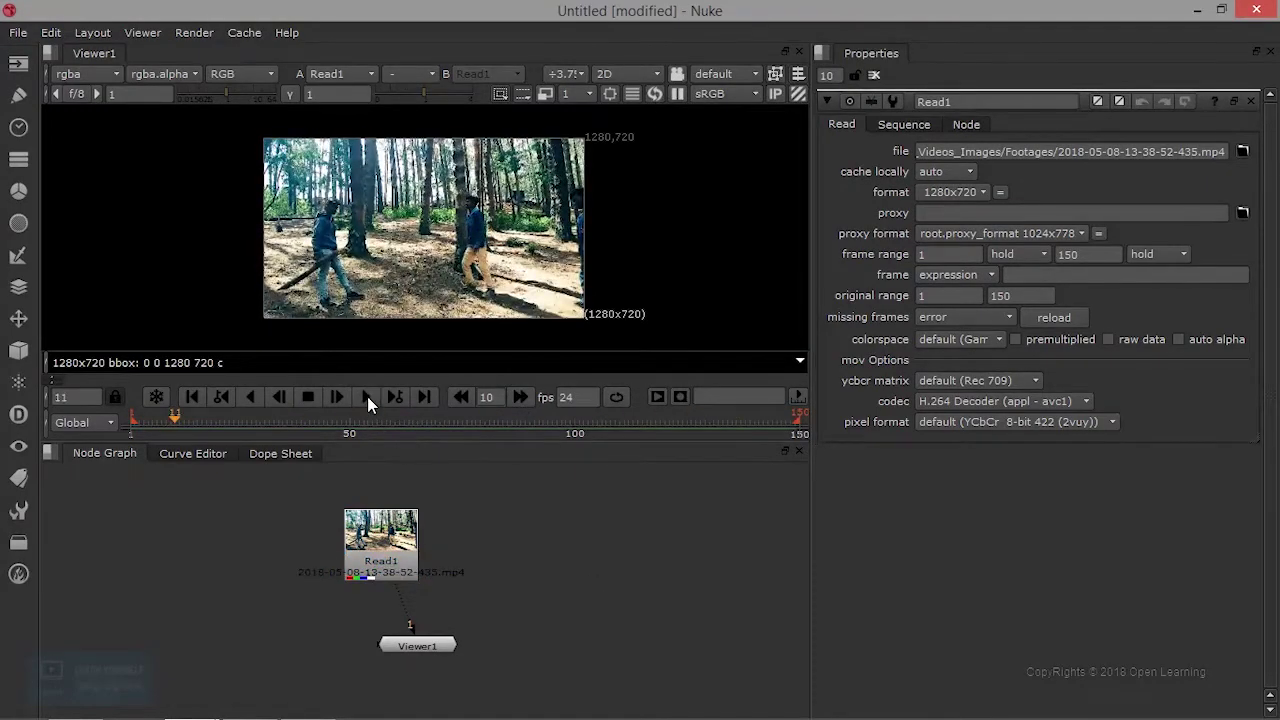
Play the clip with the viewer enlarged on the two men, then stop playback.
{"action": "scroll", "coordinate": [453, 300], "scroll_direction": "up", "scroll_amount": 2}
{"action": "scroll", "coordinate": [453, 300], "scroll_direction": "up", "scroll_amount": 2}
{"action": "scroll", "coordinate": [453, 302], "scroll_direction": "down", "scroll_amount": 1}
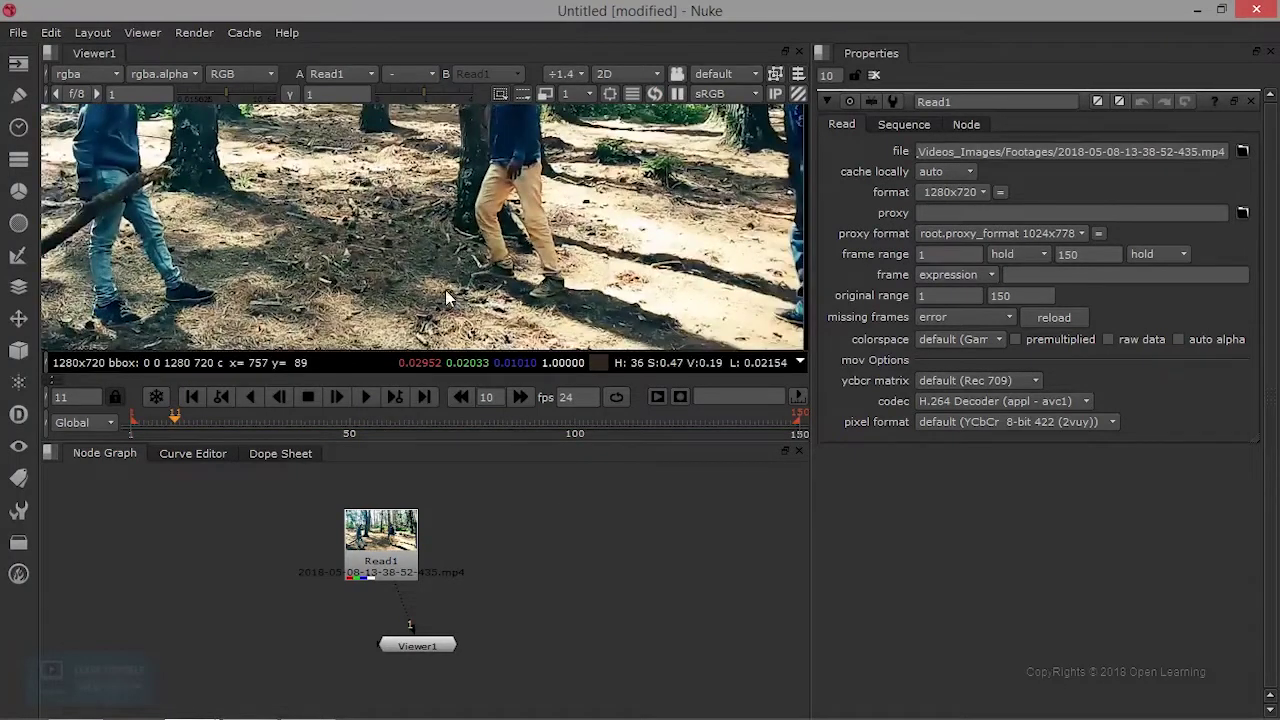
{"action": "middle_click_drag", "start_coordinate": [395, 199], "coordinate": [447, 236]}
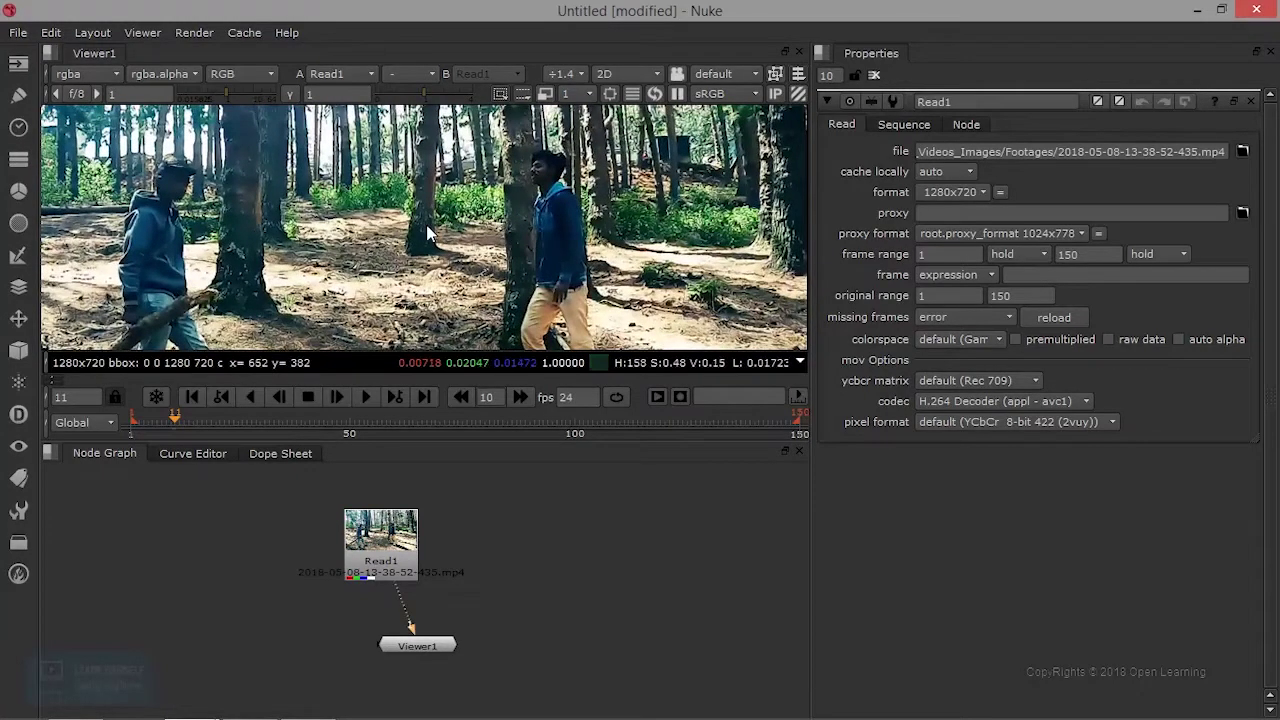
{"action": "scroll", "coordinate": [412, 260], "scroll_direction": "up", "scroll_amount": 1}
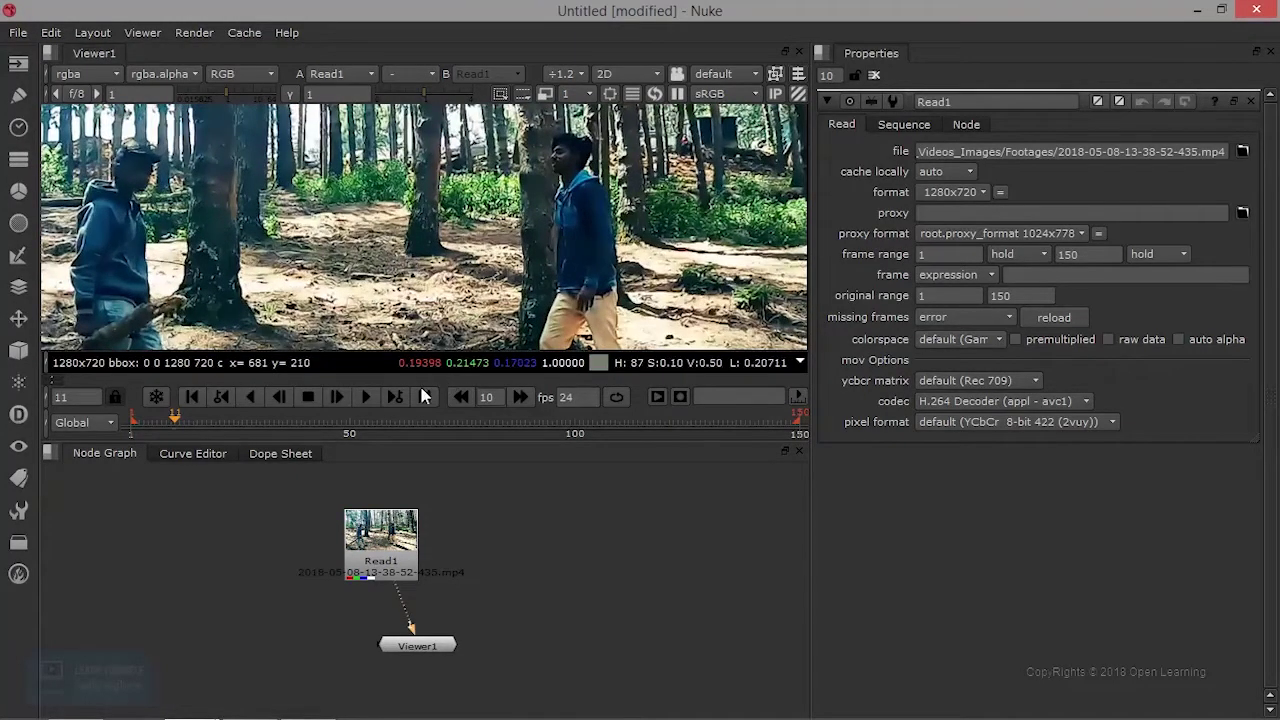
{"action": "left_click", "coordinate": [367, 397]}
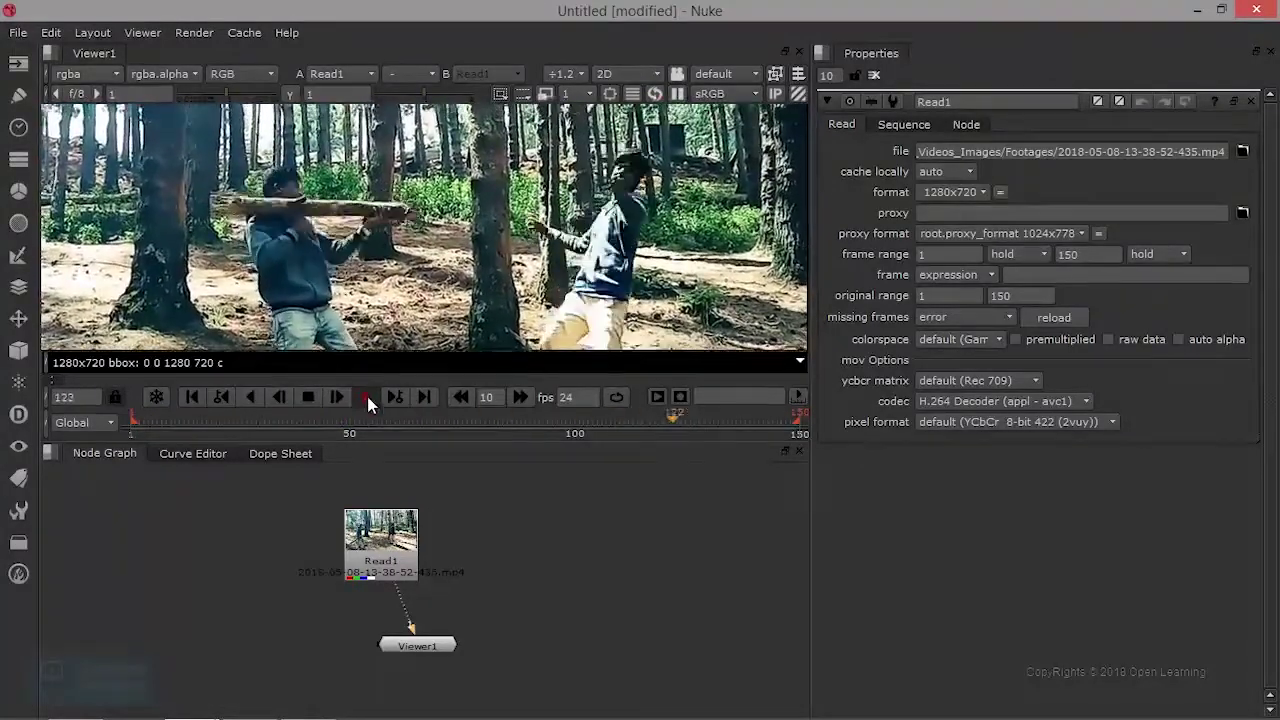
{"action": "left_click", "coordinate": [366, 397]}
Replay the clip with the image shown smaller to compare the playback speed, and stop it.
{"action": "scroll", "coordinate": [500, 292], "scroll_direction": "down", "scroll_amount": 3}
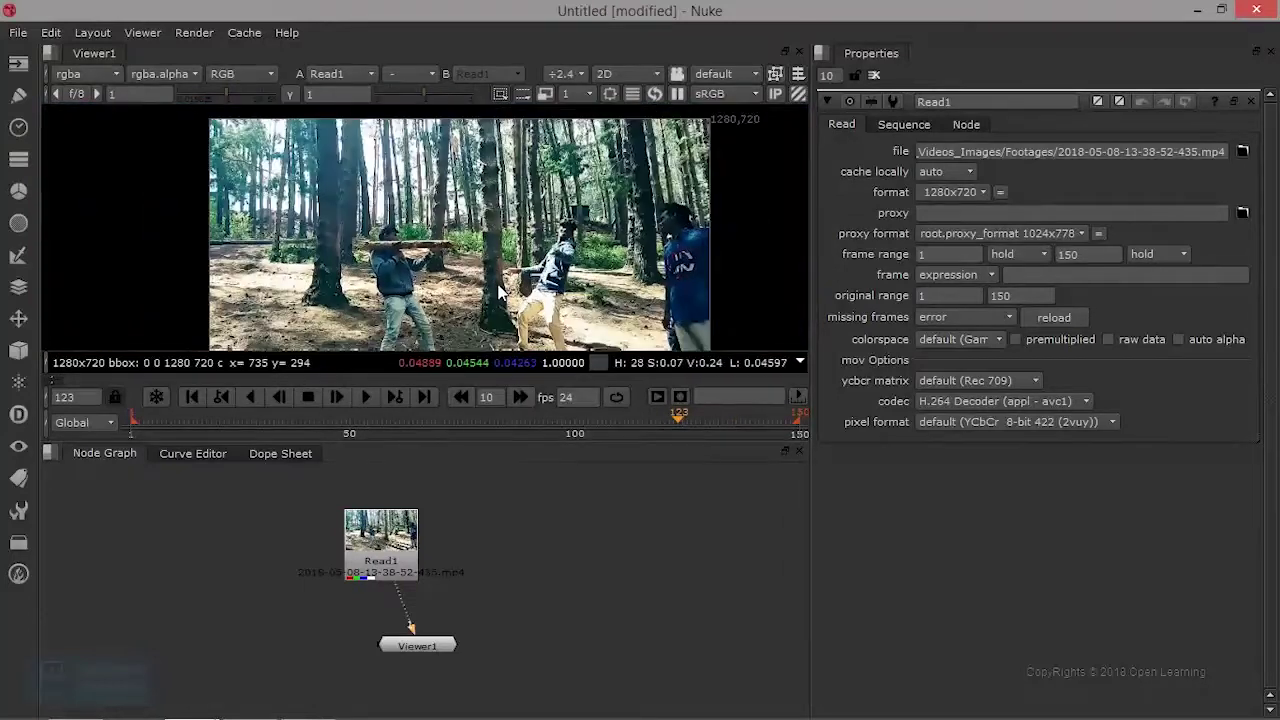
{"action": "left_click", "coordinate": [366, 394]}
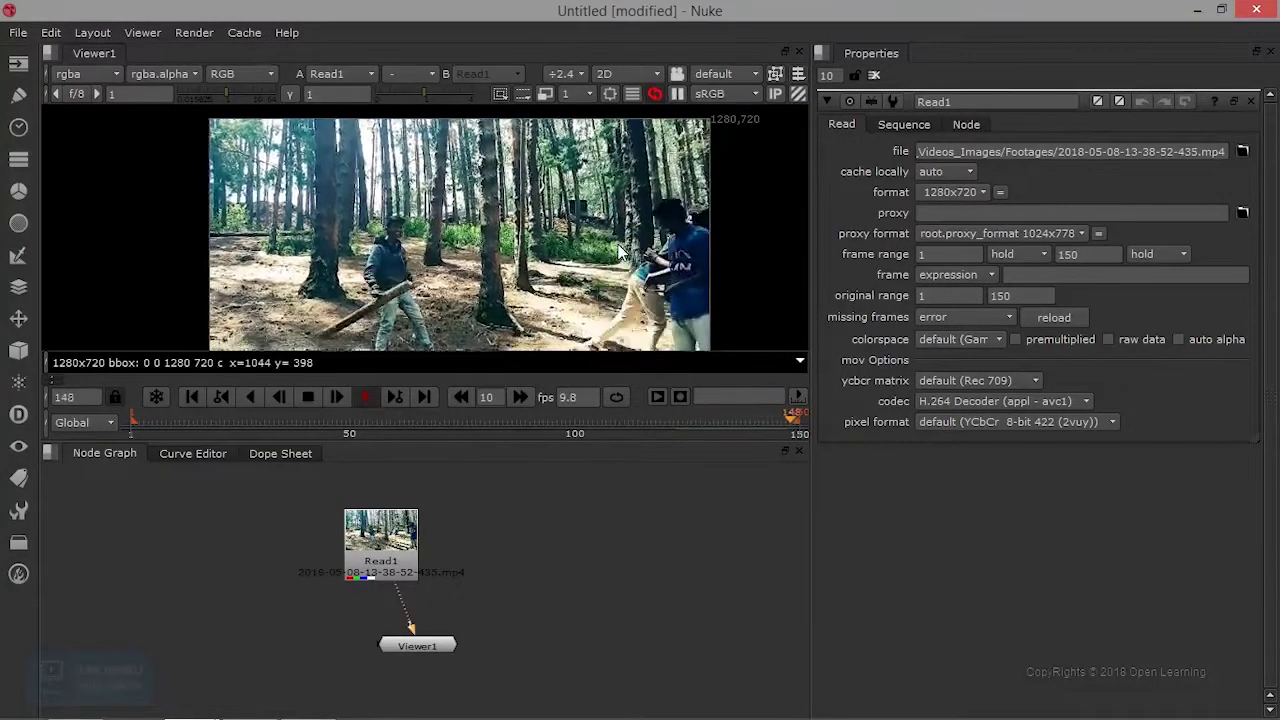
{"action": "scroll", "coordinate": [414, 183], "scroll_direction": "down", "scroll_amount": 3}
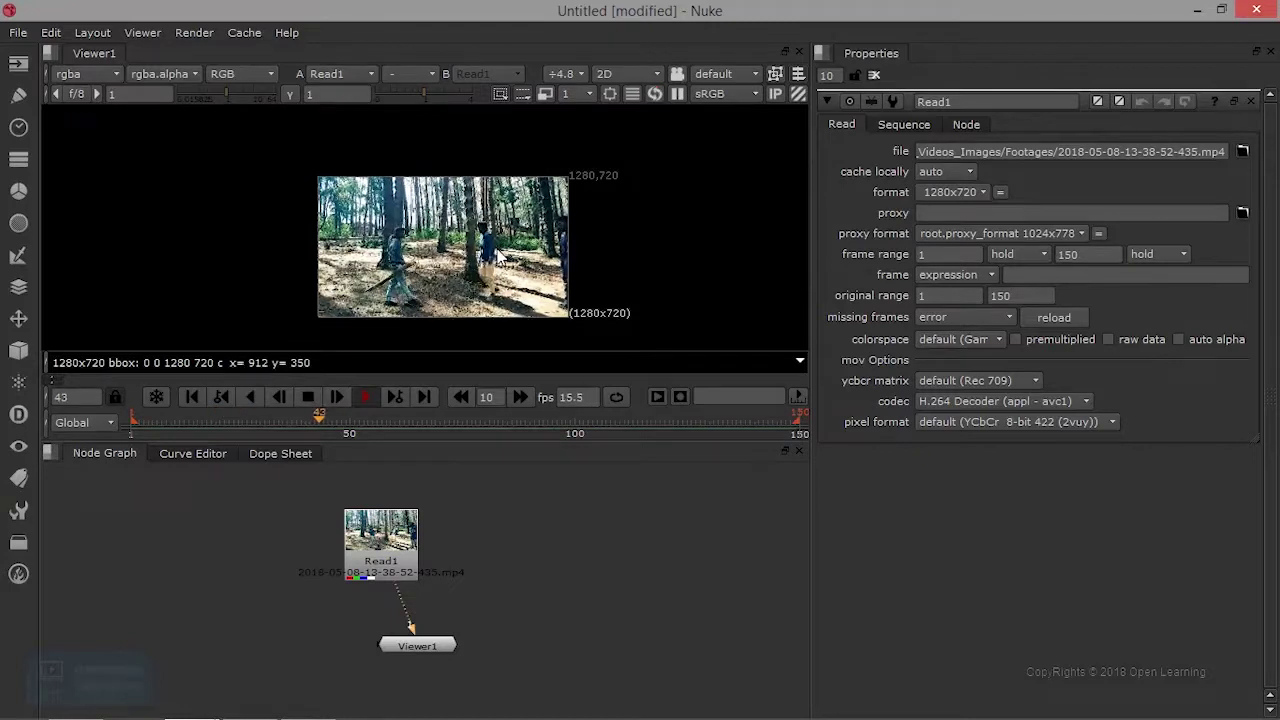
{"action": "scroll", "coordinate": [493, 261], "scroll_direction": "up", "scroll_amount": 3}
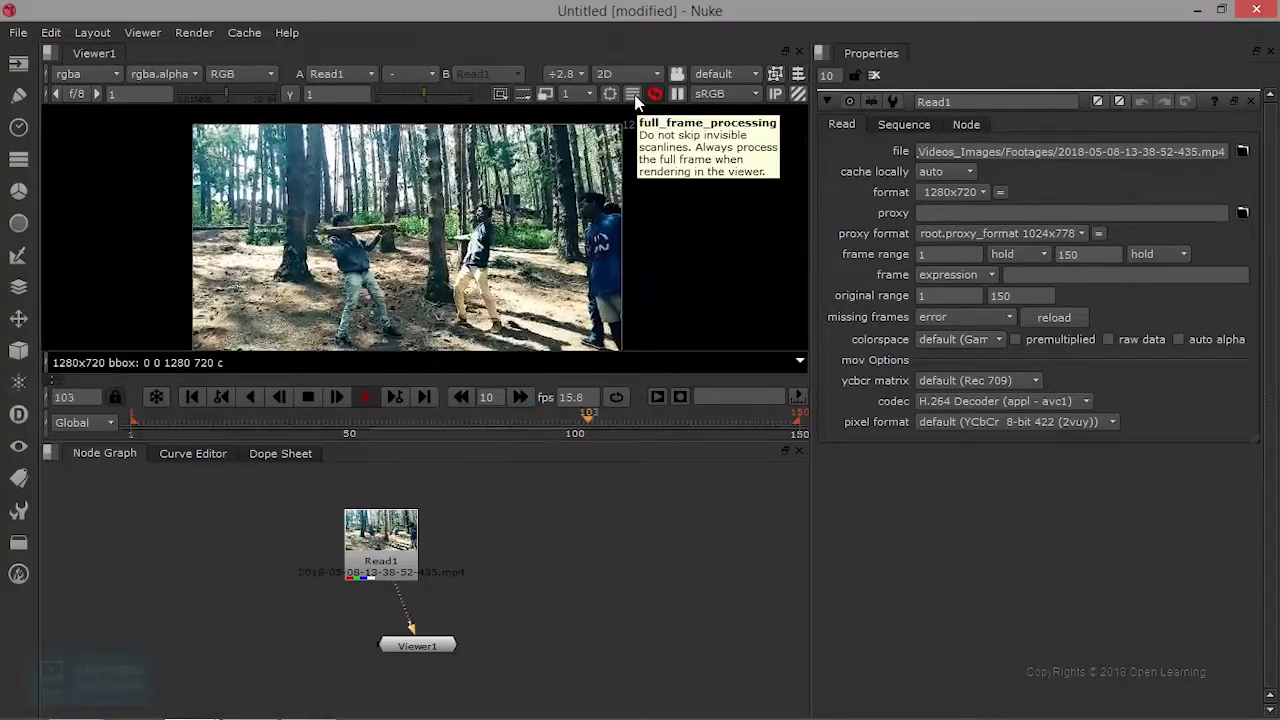
{"action": "left_click", "coordinate": [365, 397]}
Enable full-frame processing in the viewer and play the clip from the start of the timeline at different magnifications.
{"action": "scroll", "coordinate": [581, 299], "scroll_direction": "up", "scroll_amount": 6}
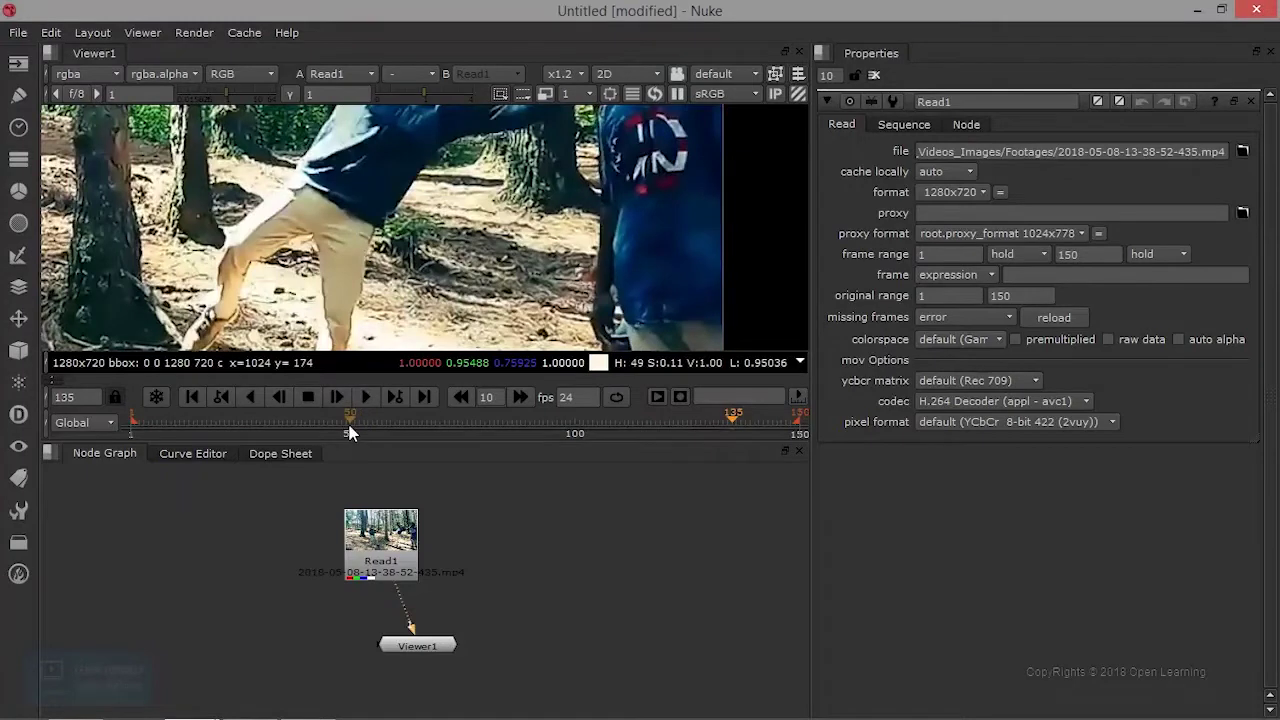
{"action": "left_click_drag", "start_coordinate": [247, 428], "coordinate": [115, 418]}
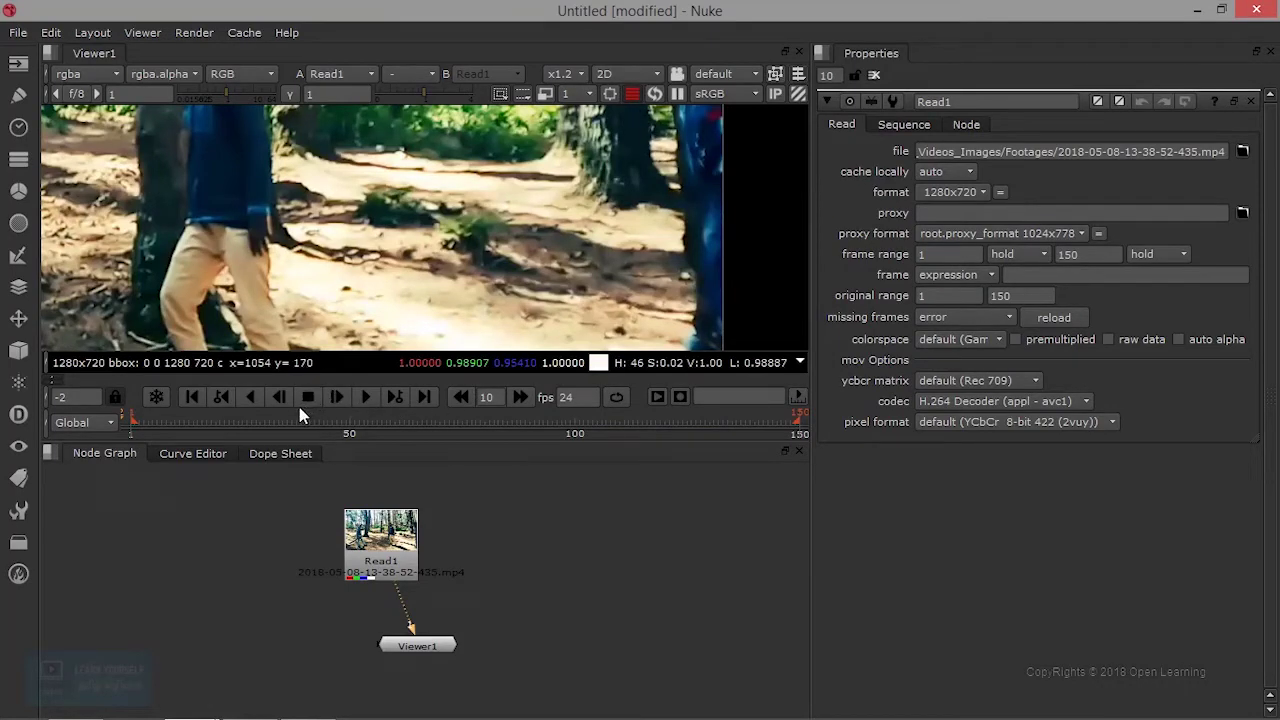
{"action": "left_click", "coordinate": [366, 397]}
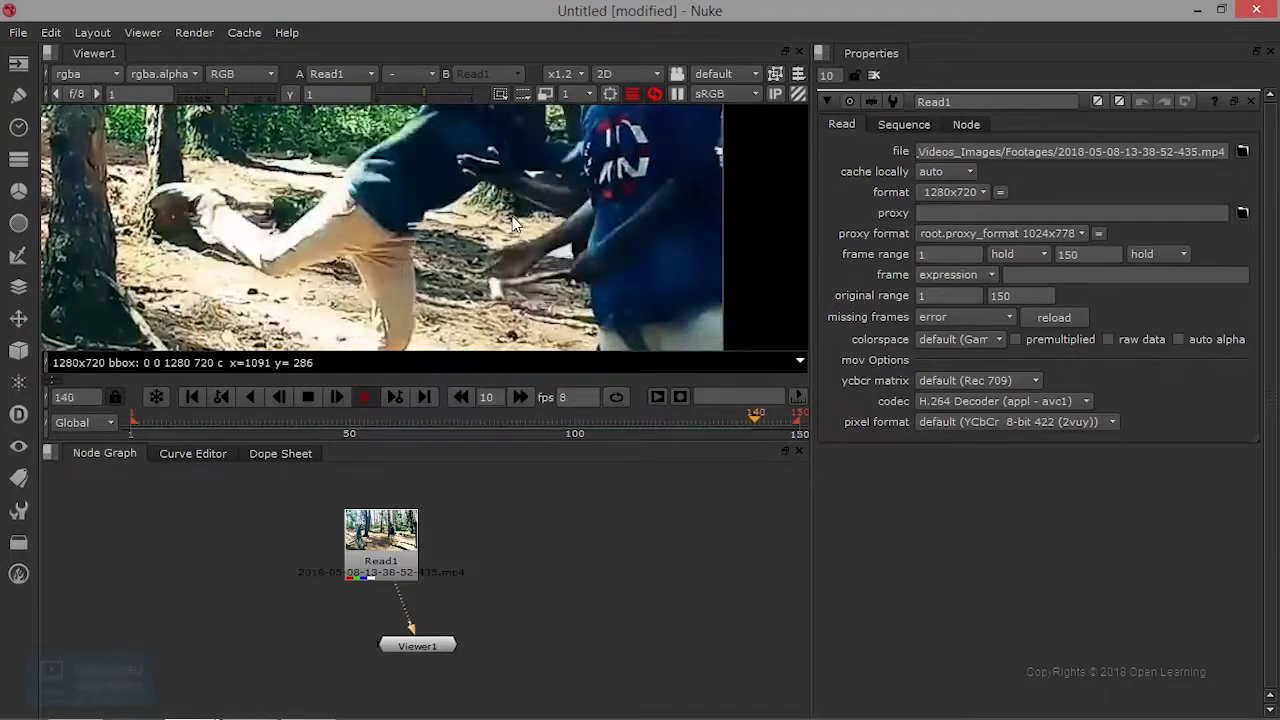
{"action": "key", "text": "k"}
{"action": "key", "text": "l"}
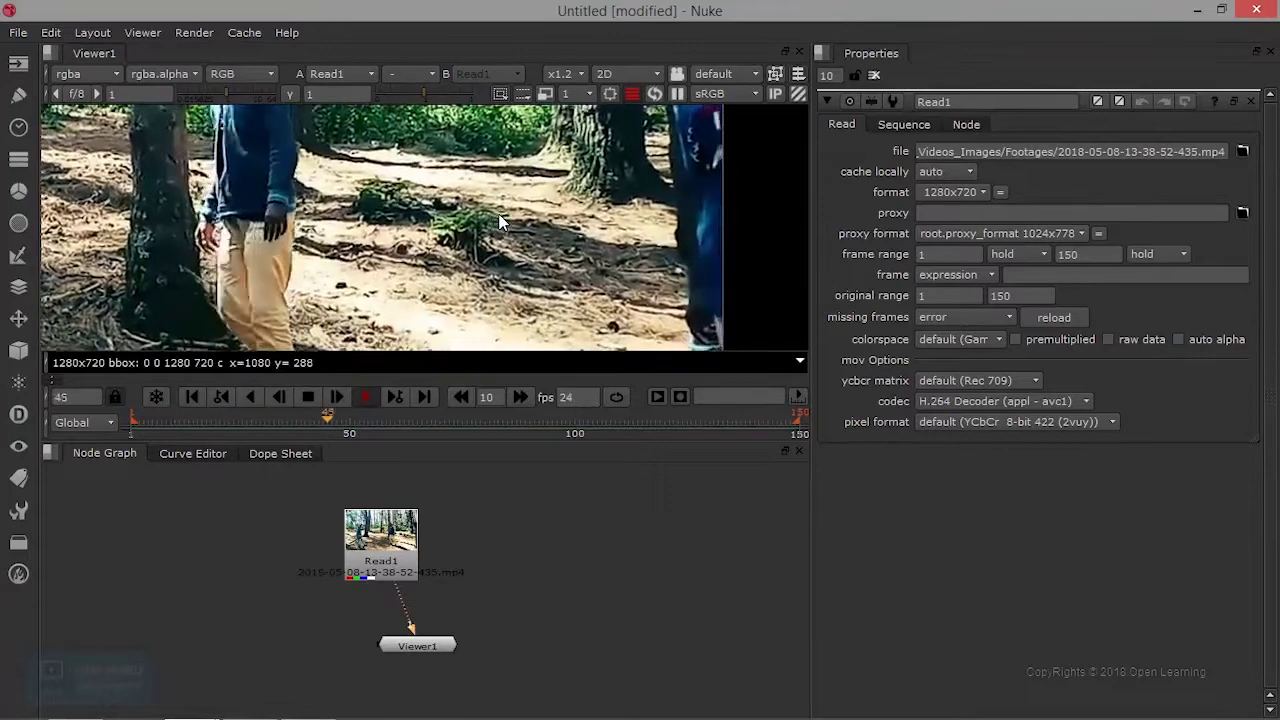
{"action": "scroll", "coordinate": [494, 236], "scroll_direction": "down", "scroll_amount": 3}
{"action": "scroll", "coordinate": [492, 233], "scroll_direction": "down", "scroll_amount": 3}
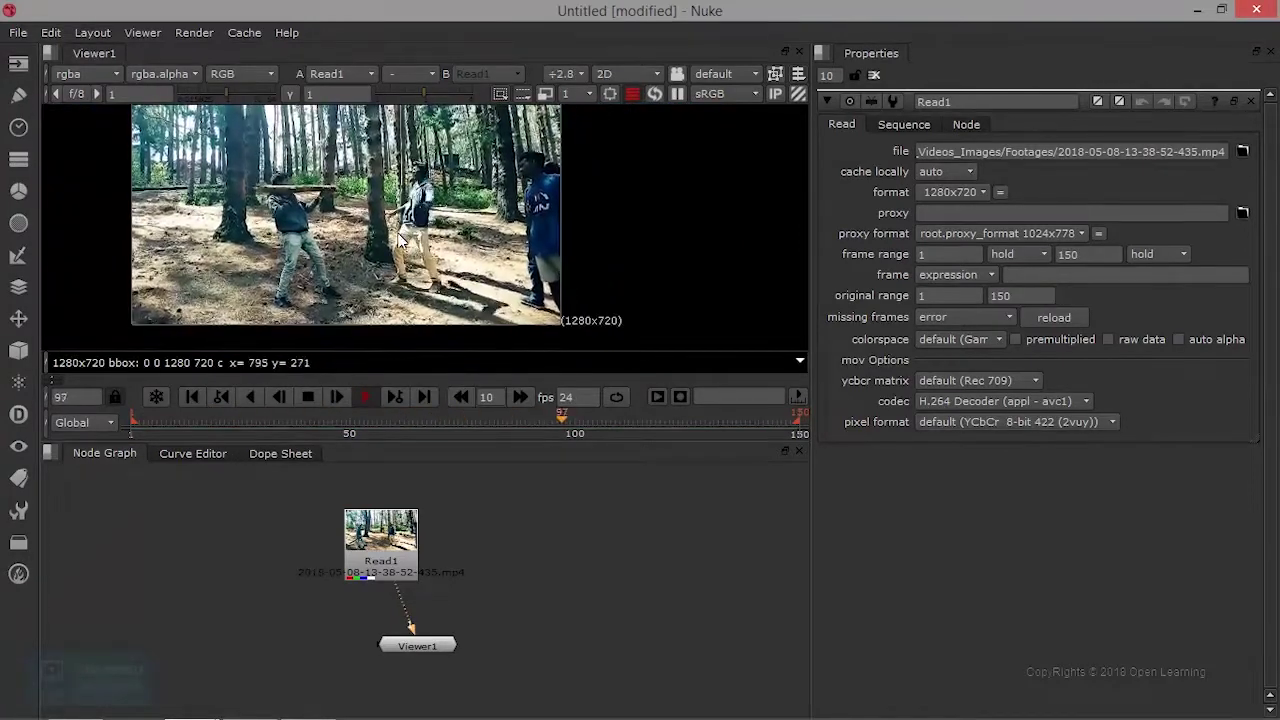
{"action": "scroll", "coordinate": [500, 235], "scroll_direction": "down", "scroll_amount": 2}
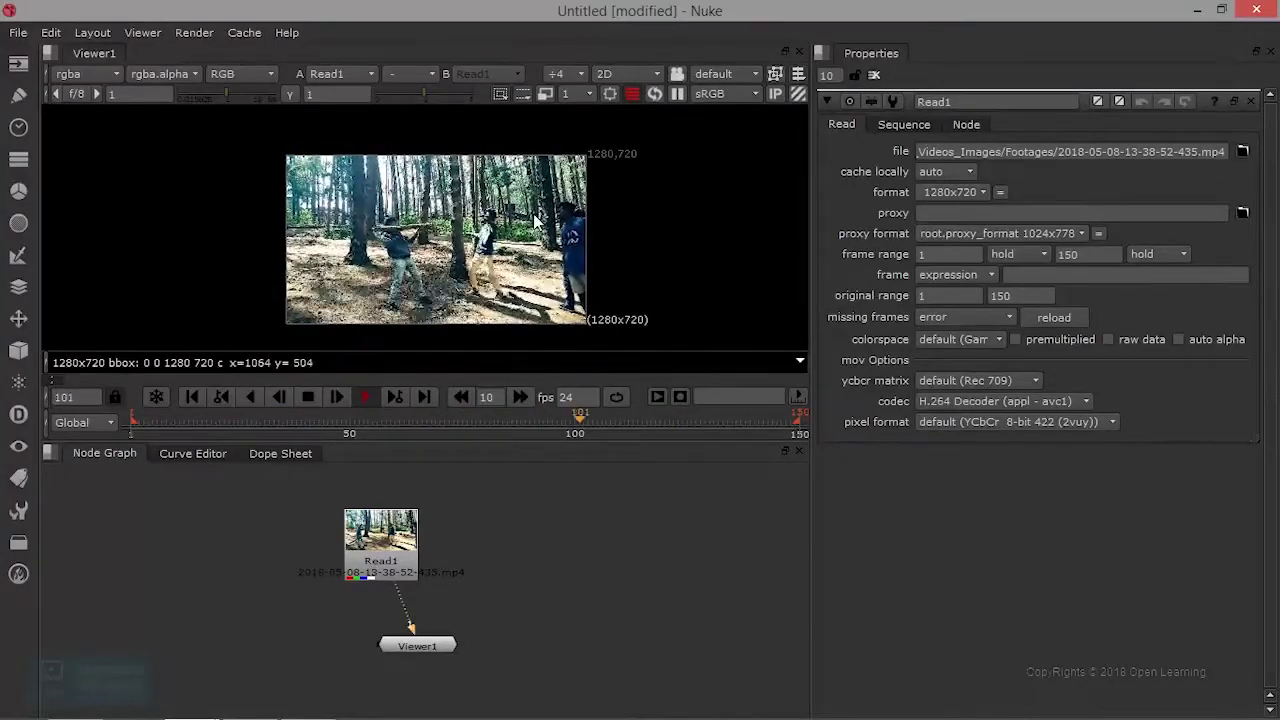
{"action": "scroll", "coordinate": [527, 238], "scroll_direction": "up", "scroll_amount": 3}
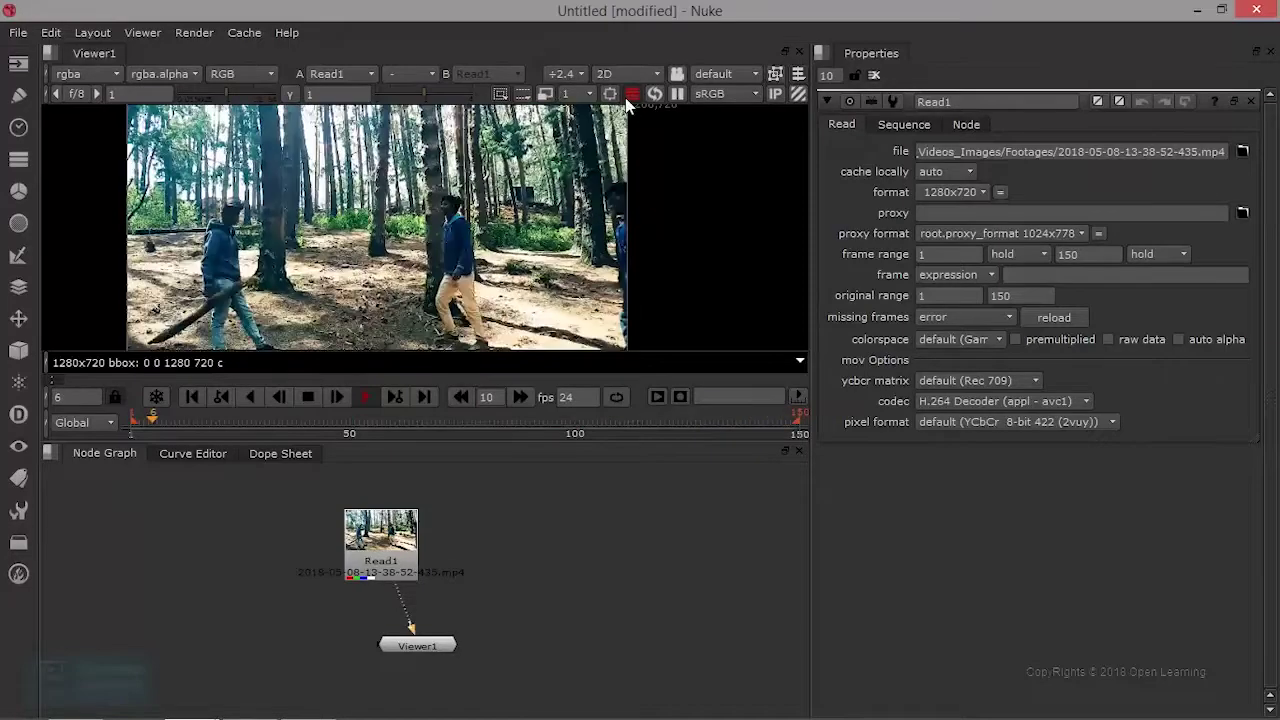
Rearrange the Read and Viewer nodes to leave more space between them in the node graph.
{"action": "left_click_drag", "start_coordinate": [381, 535], "coordinate": [360, 502]}
{"action": "left_click_drag", "start_coordinate": [428, 654], "coordinate": [375, 663]}
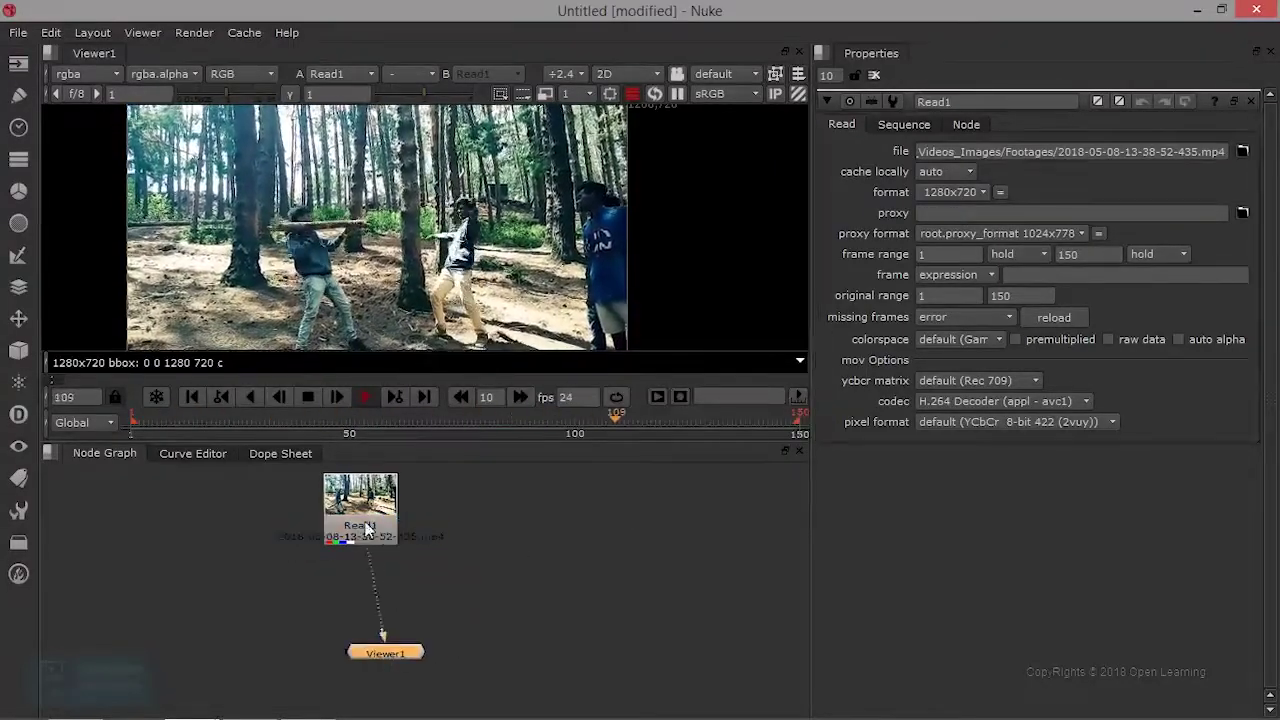
{"action": "left_click_drag", "start_coordinate": [362, 500], "coordinate": [340, 504]}
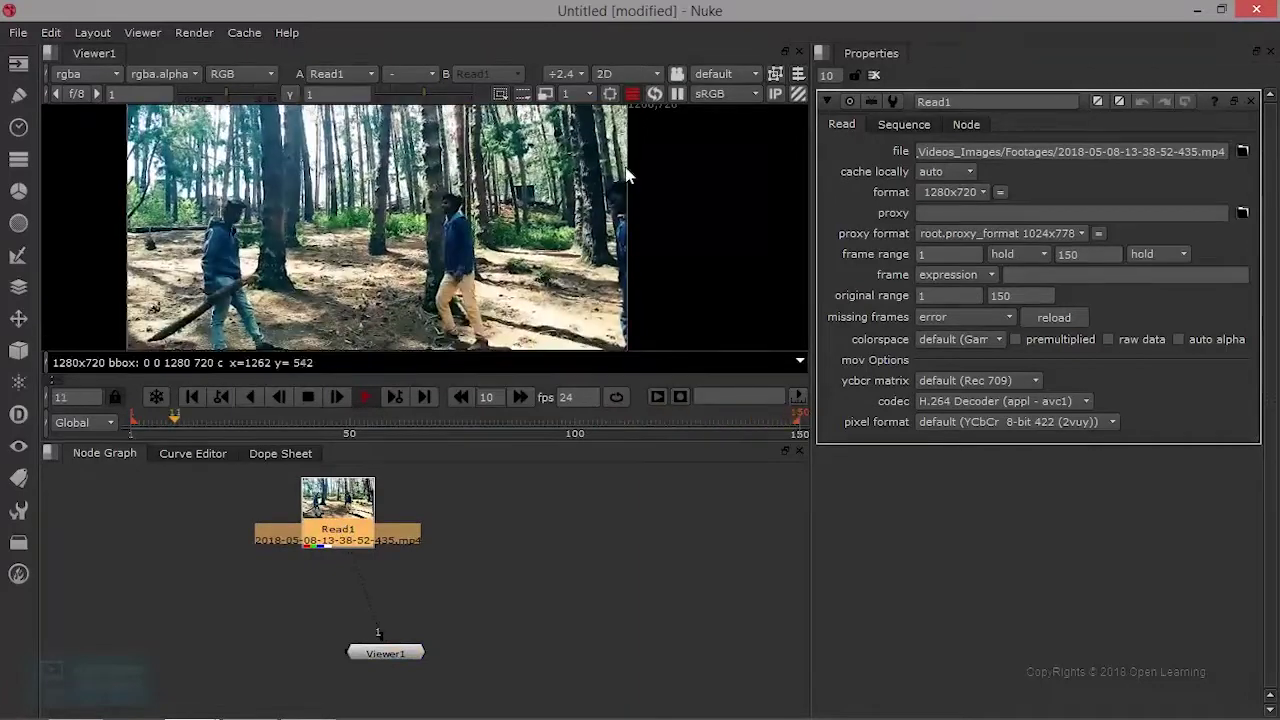
{"action": "left_click_drag", "start_coordinate": [360, 518], "coordinate": [368, 518]}
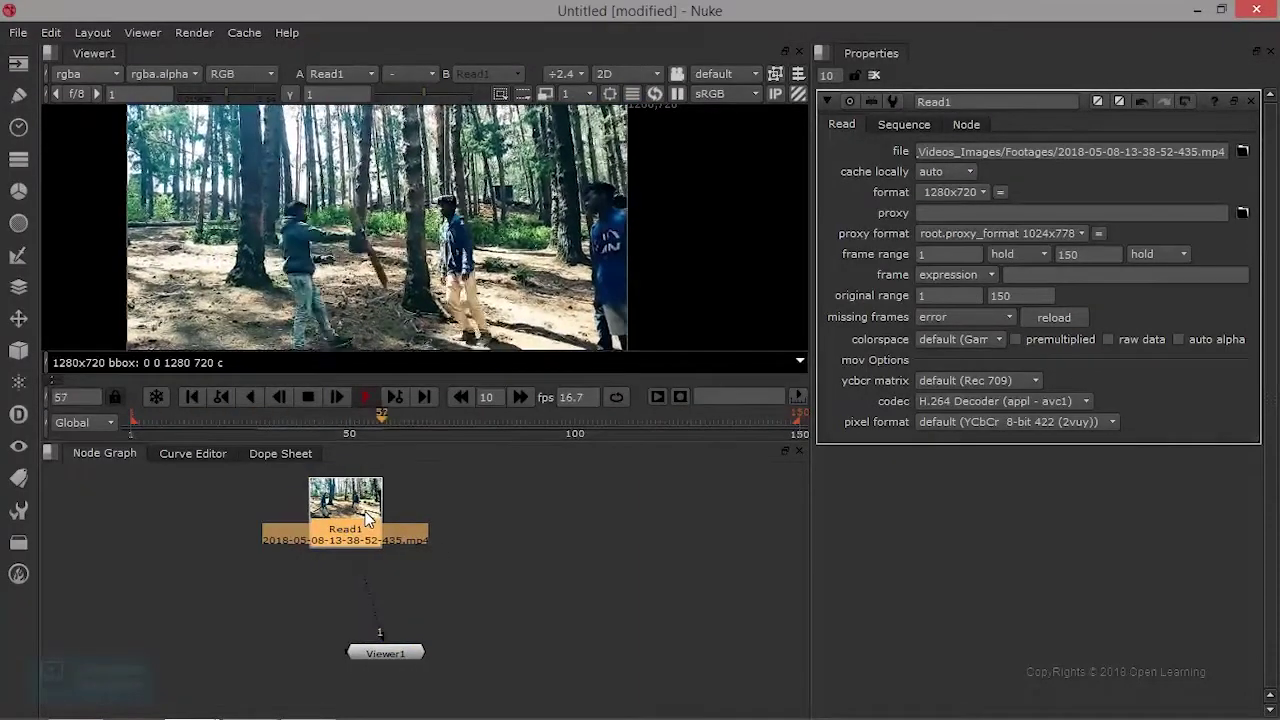
Insert a ColorCorrect node between the Read node and the Viewer, and stop playback.
{"action": "key", "text": "c"}
{"action": "left_click_drag", "start_coordinate": [365, 572], "coordinate": [378, 591]}
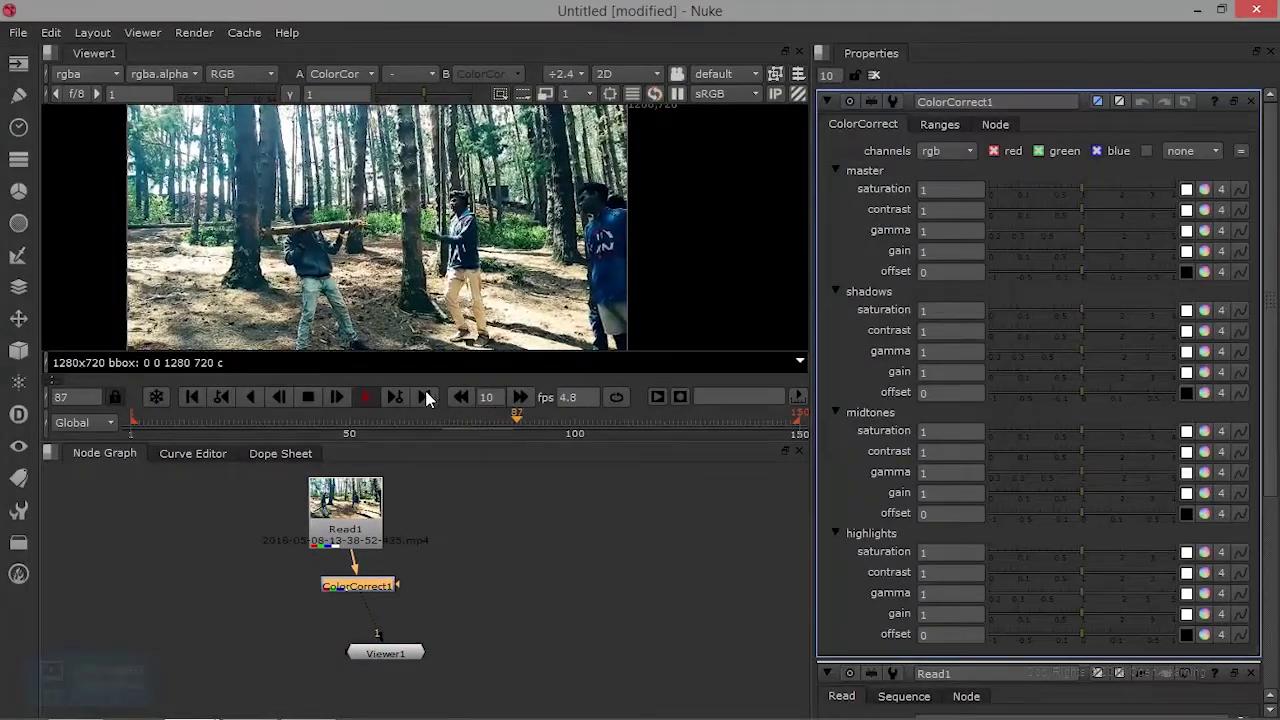
{"action": "left_click", "coordinate": [367, 397]}
Set the ColorCorrect master saturation to 1.35, contrast to 1.05, gamma to 1.16 and gain to 1.1.
{"action": "left_click_drag", "start_coordinate": [1080, 194], "coordinate": [1088, 219]}
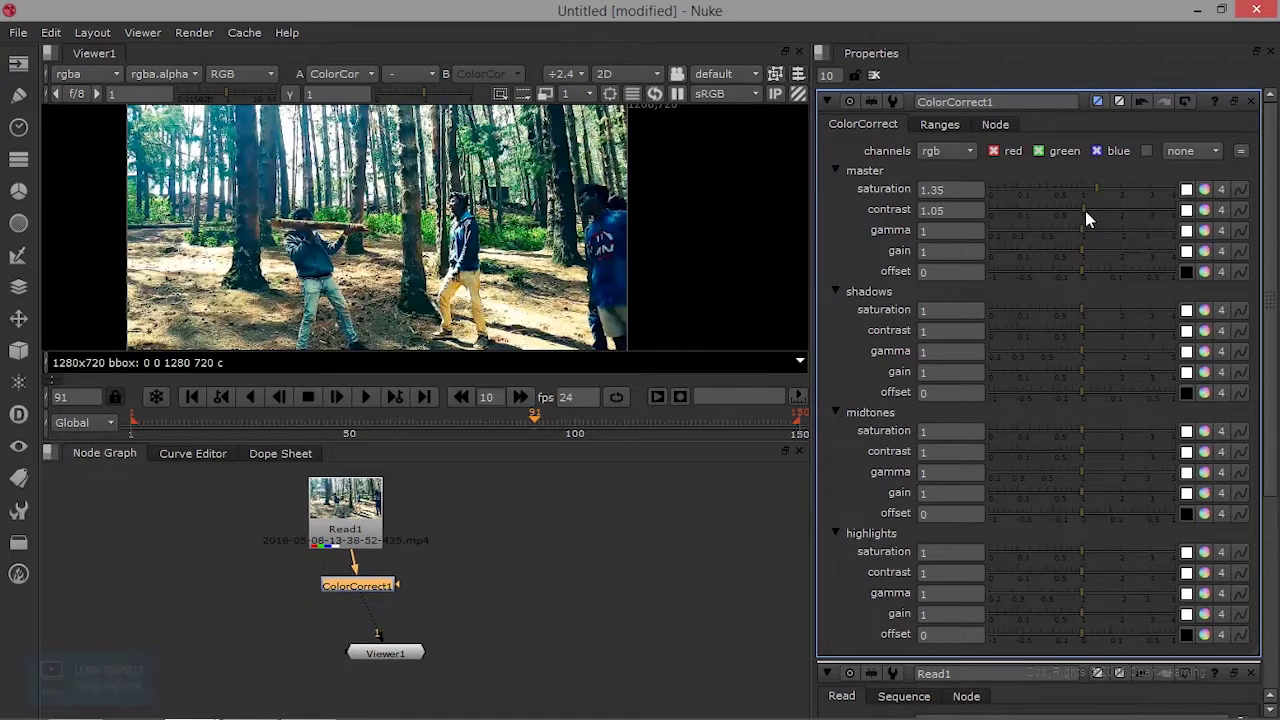
{"action": "left_click_drag", "start_coordinate": [1063, 240], "coordinate": [1089, 240]}
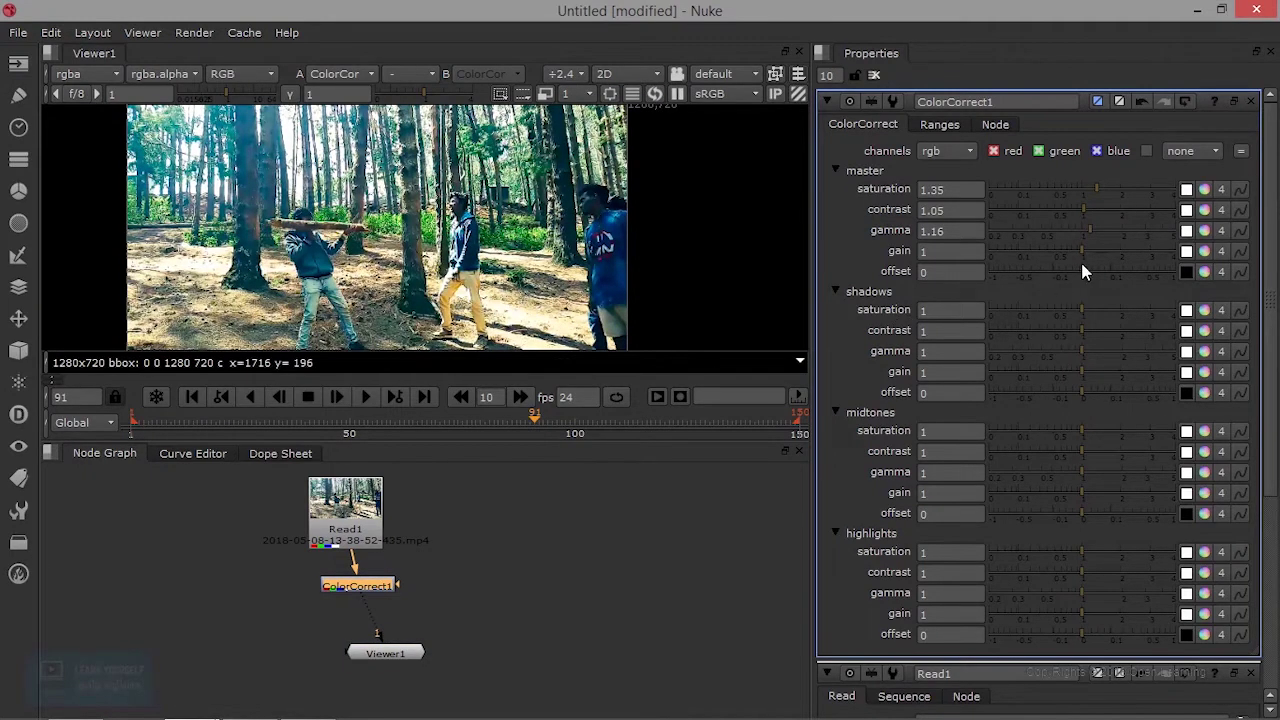
{"action": "mouse_move", "coordinate": [1082, 250]}
{"action": "left_mouse_down"}
{"action": "mouse_move", "coordinate": [1058, 253]}
{"action": "mouse_move", "coordinate": [1087, 253]}
{"action": "left_mouse_up"}
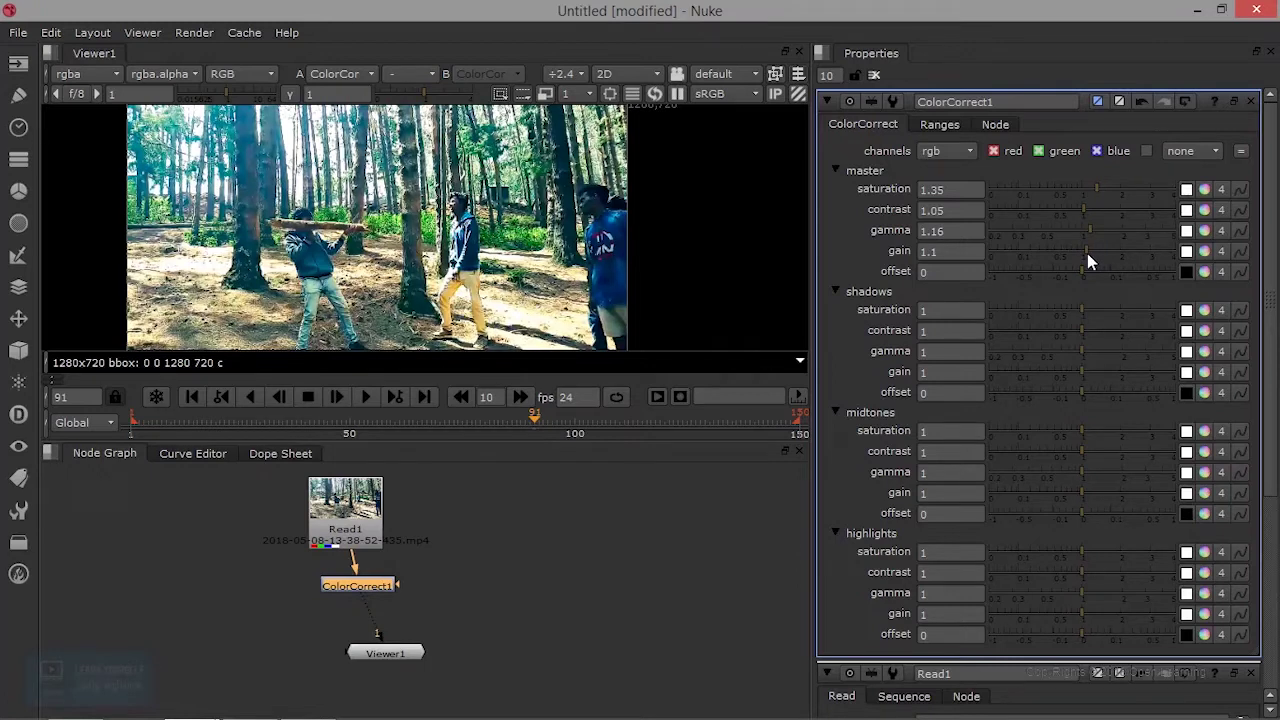
Check the corrected clip in the viewer, then move the ColorCorrect node slightly down and the Viewer node closer beneath it.
{"action": "left_click", "coordinate": [643, 572]}
{"action": "scroll", "coordinate": [515, 290], "scroll_direction": "up", "scroll_amount": 2}
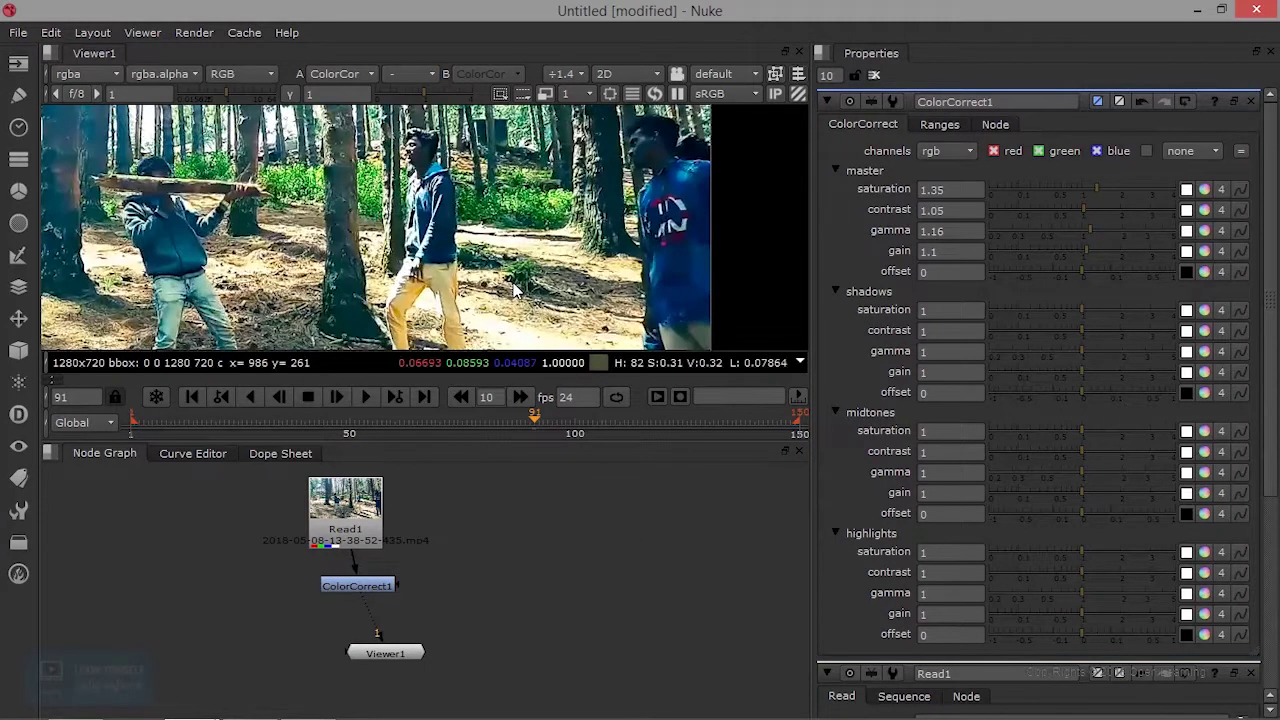
{"action": "scroll", "coordinate": [515, 290], "scroll_direction": "down", "scroll_amount": 2}
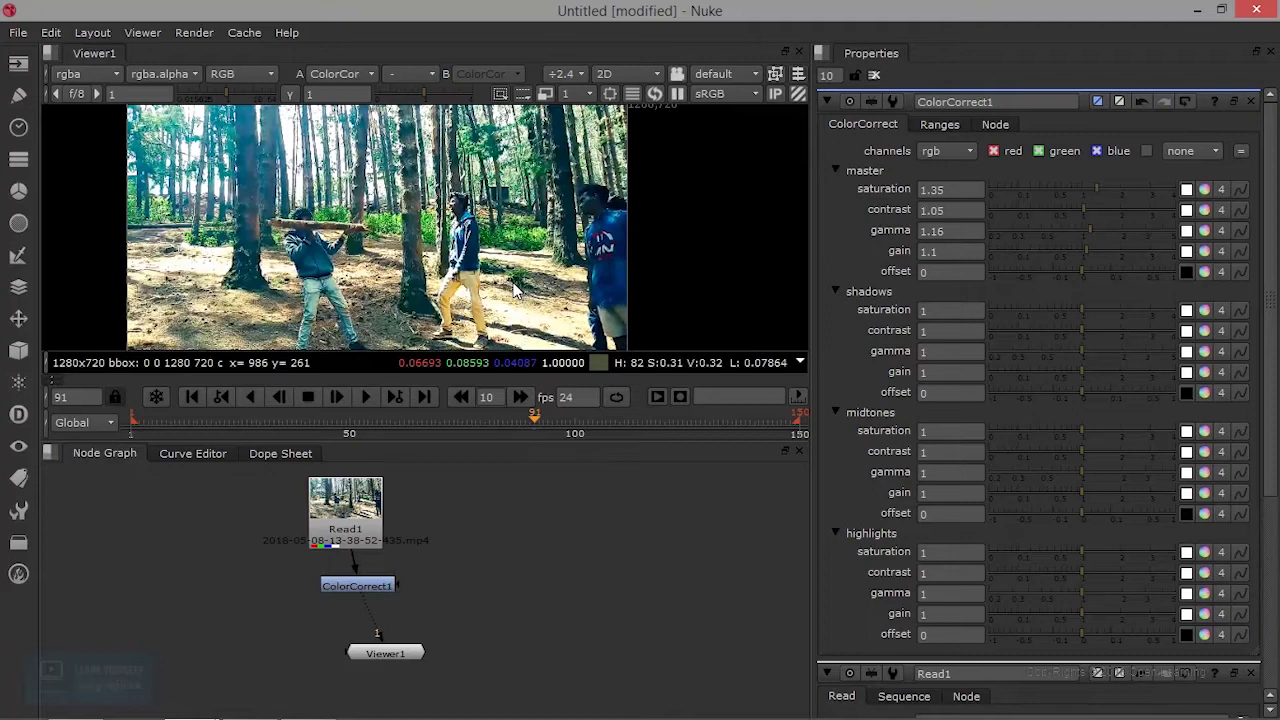
{"action": "left_click_drag", "start_coordinate": [370, 590], "coordinate": [375, 602]}
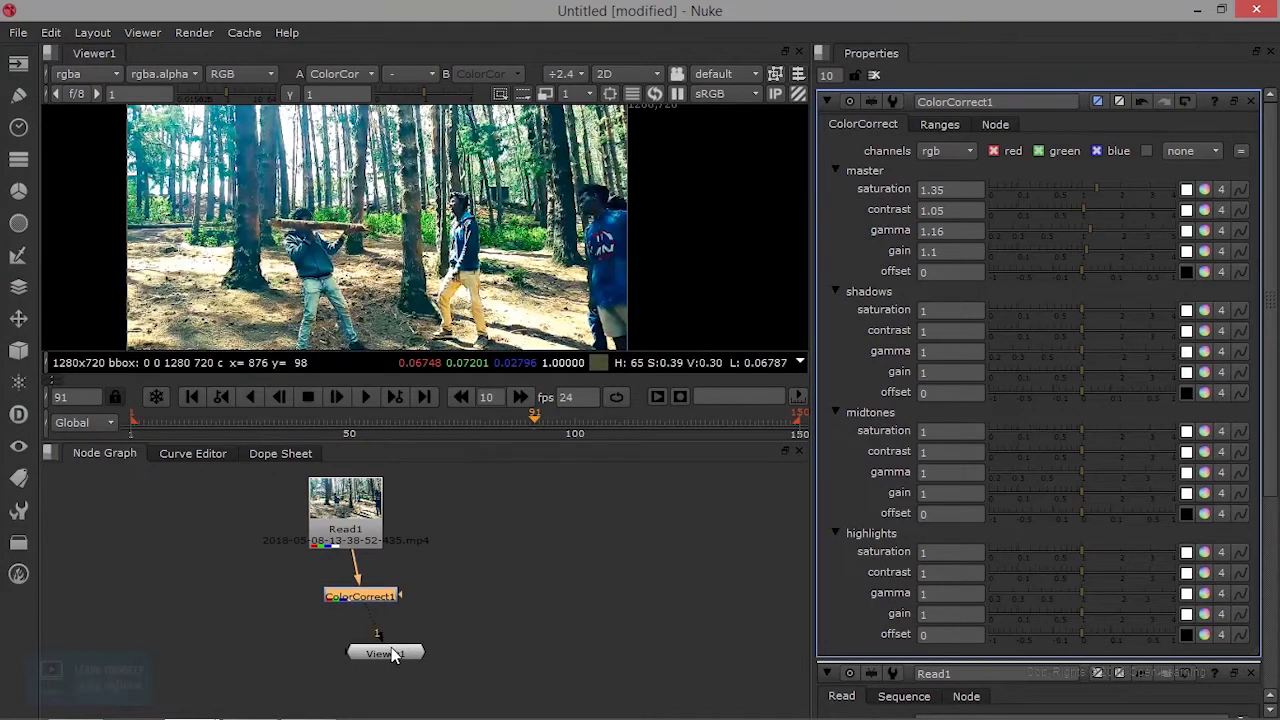
{"action": "left_click_drag", "start_coordinate": [393, 655], "coordinate": [376, 643]}
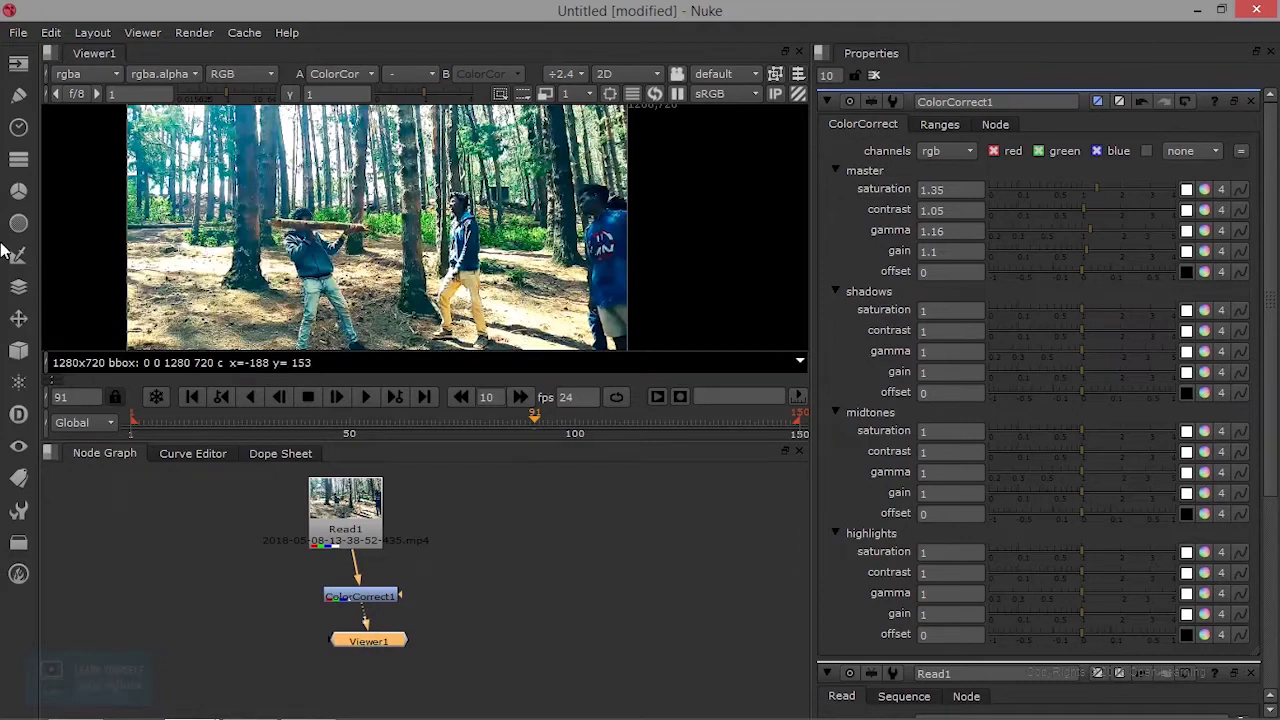
Add a Write node fed by the ColorCorrect node and place it to the right of that node.
{"action": "left_click", "coordinate": [18, 63]}
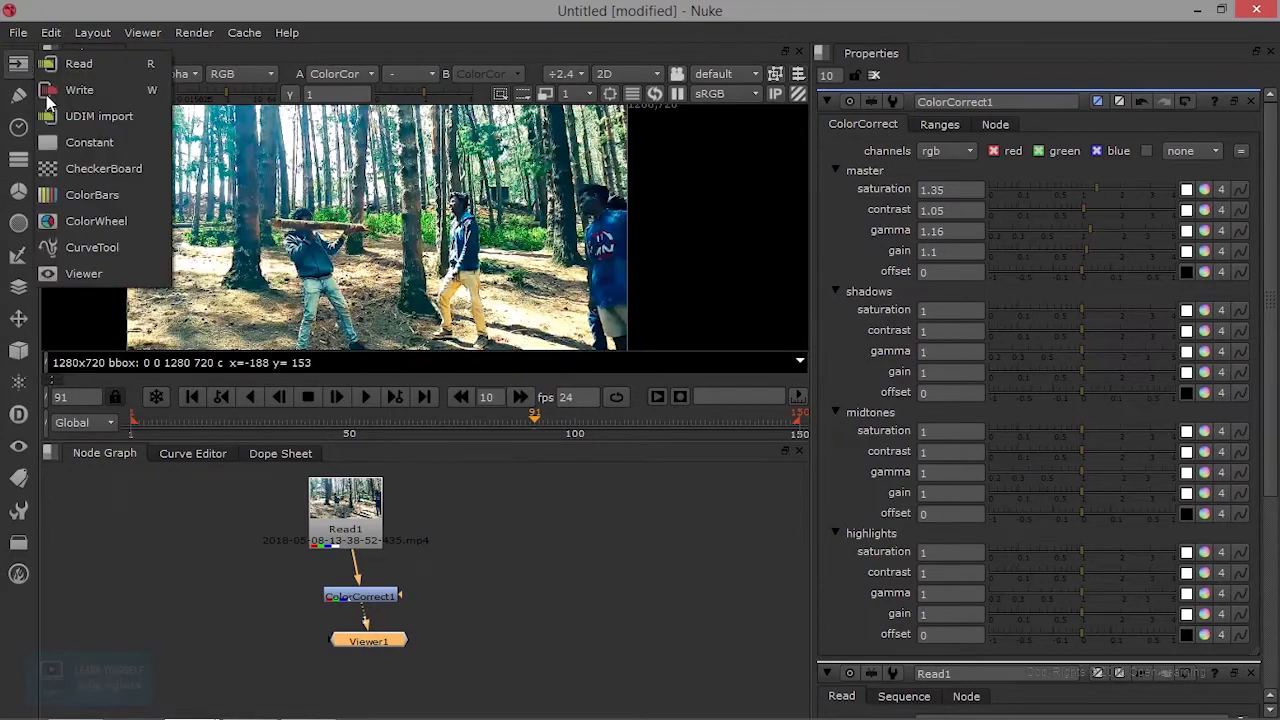
{"action": "left_click", "coordinate": [117, 89]}
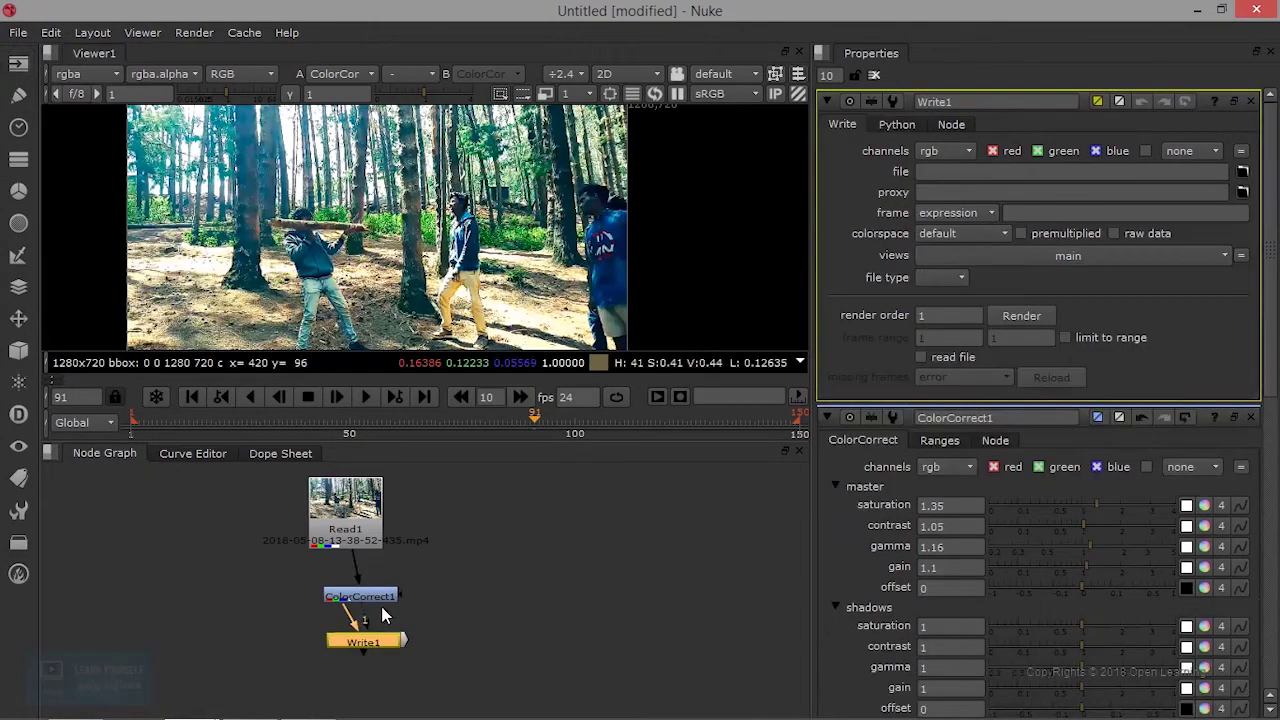
{"action": "left_click_drag", "start_coordinate": [381, 600], "coordinate": [408, 603]}
{"action": "left_click", "coordinate": [386, 640]}
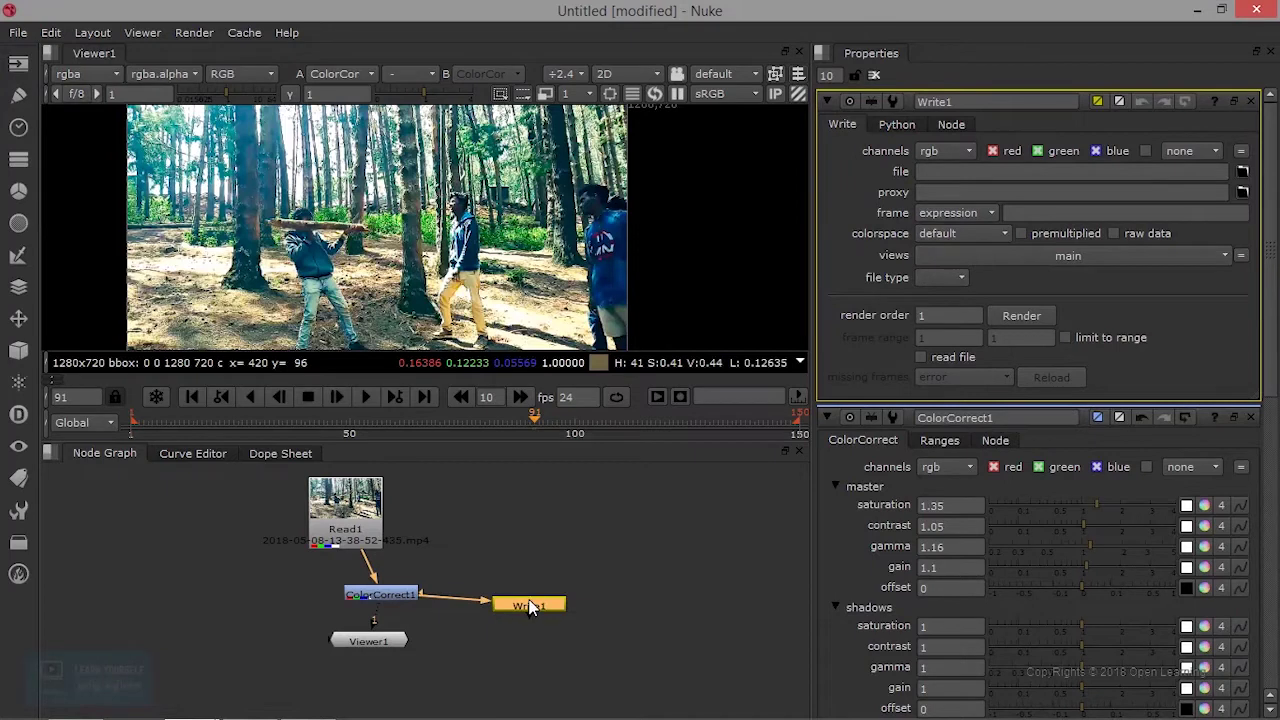
Arrange the graph with the Viewer node below left and the Write node below right of the ColorCorrect node.
{"action": "left_click_drag", "start_coordinate": [531, 605], "coordinate": [516, 637]}
{"action": "left_click_drag", "start_coordinate": [413, 599], "coordinate": [400, 592]}
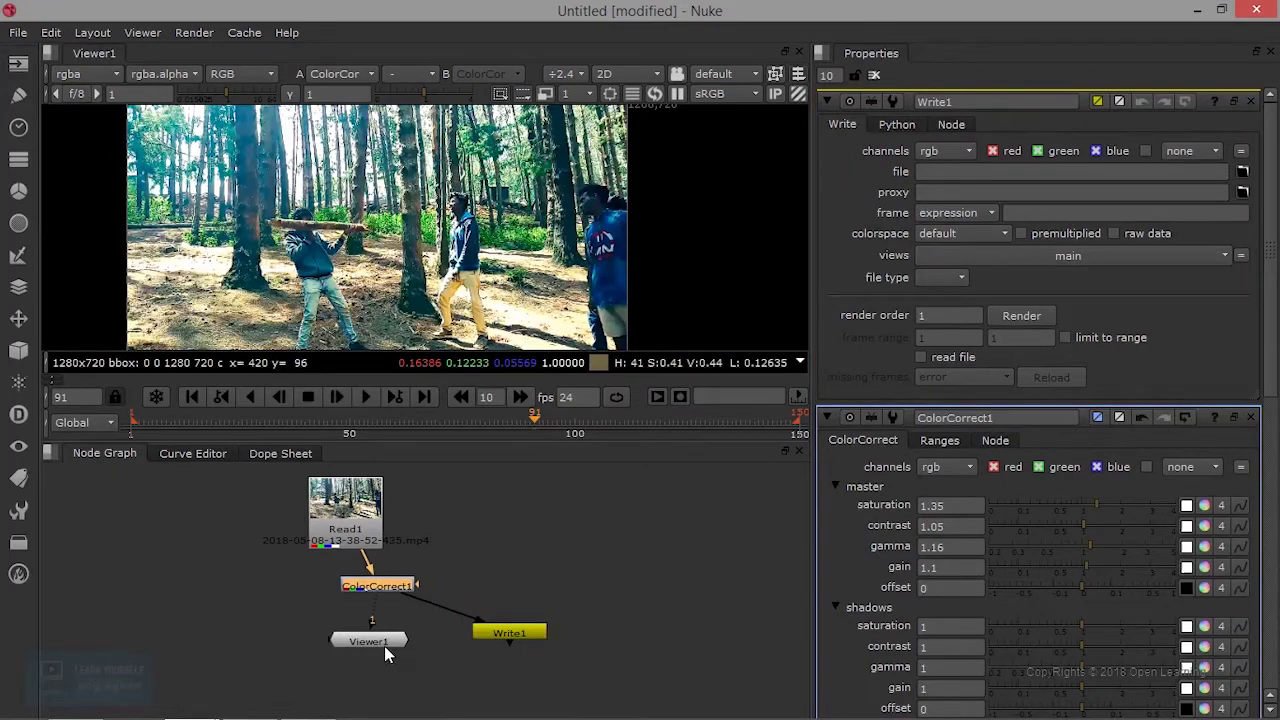
{"action": "left_click_drag", "start_coordinate": [380, 646], "coordinate": [343, 655]}
{"action": "left_click_drag", "start_coordinate": [371, 590], "coordinate": [366, 594]}
{"action": "left_click", "coordinate": [487, 638]}
{"action": "left_click_drag", "start_coordinate": [487, 638], "coordinate": [475, 638]}
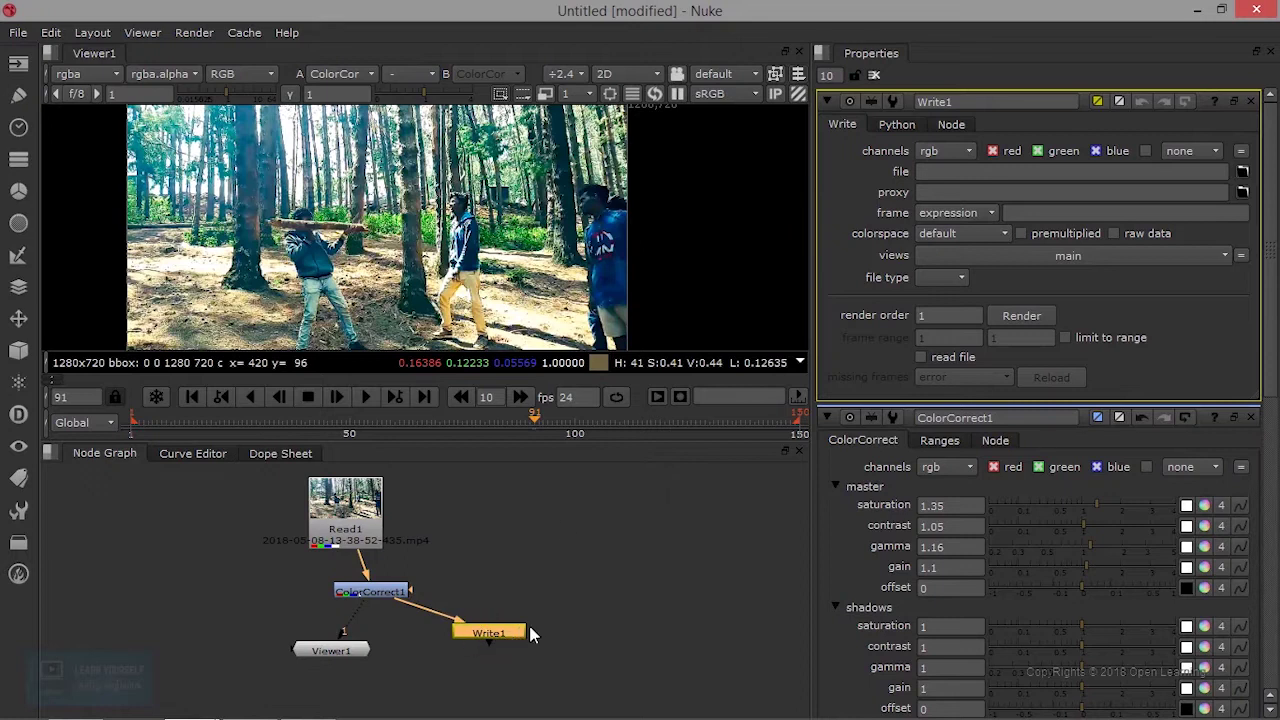
Browse for the Write node's output location and open the folder F:/RecordedTutorial/NukeIntroduction.
{"action": "left_click", "coordinate": [1246, 173]}
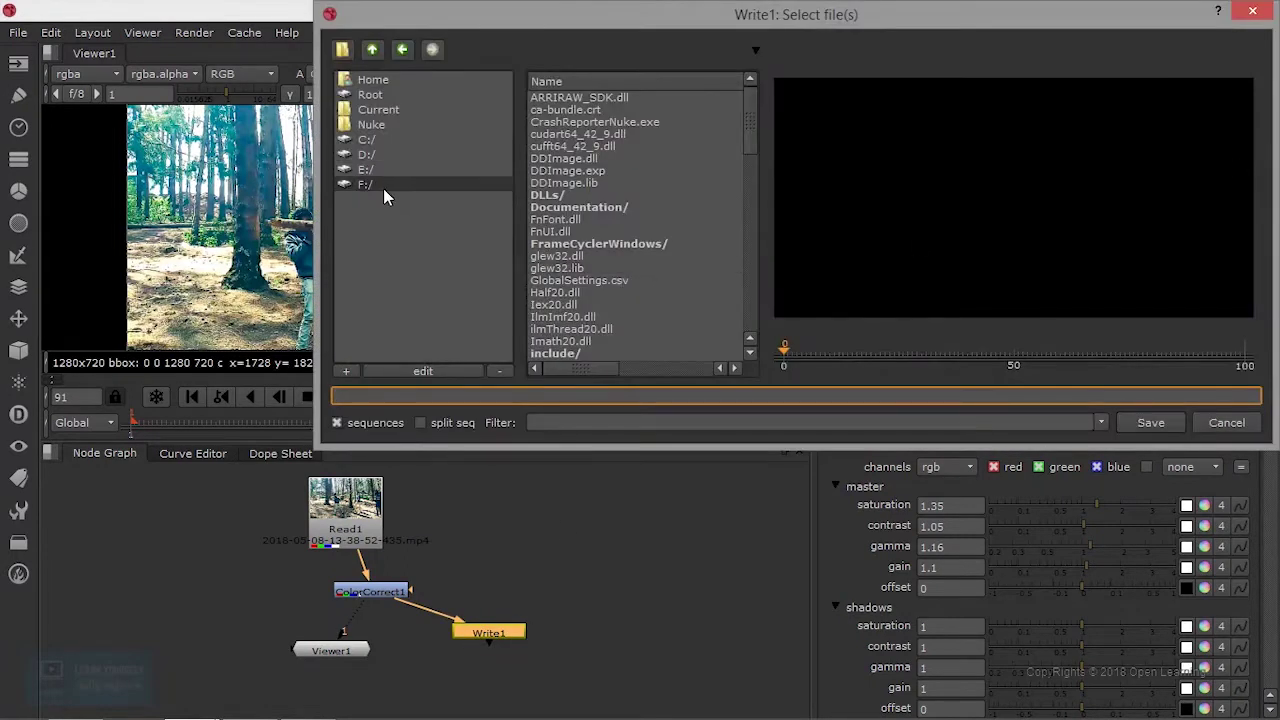
{"action": "left_click", "coordinate": [381, 185]}
{"action": "left_click_drag", "start_coordinate": [741, 135], "coordinate": [743, 297]}
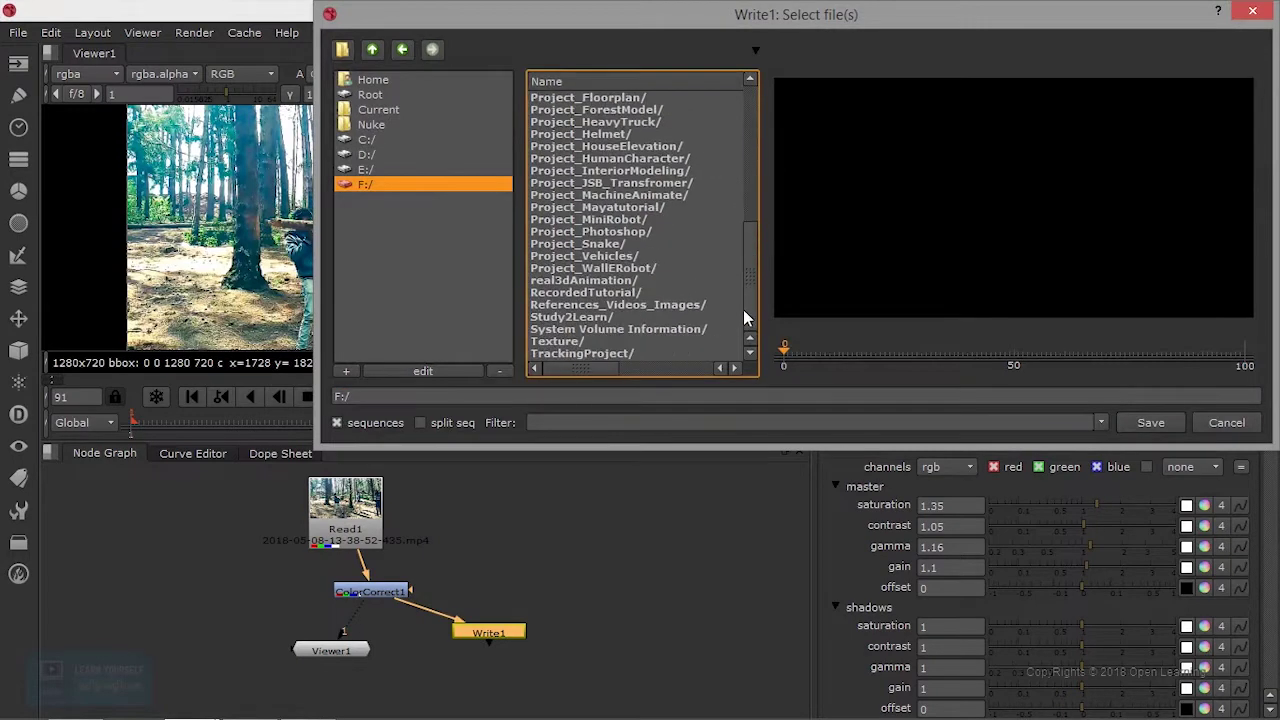
{"action": "double_click", "coordinate": [633, 292]}
{"action": "left_click", "coordinate": [620, 304]}
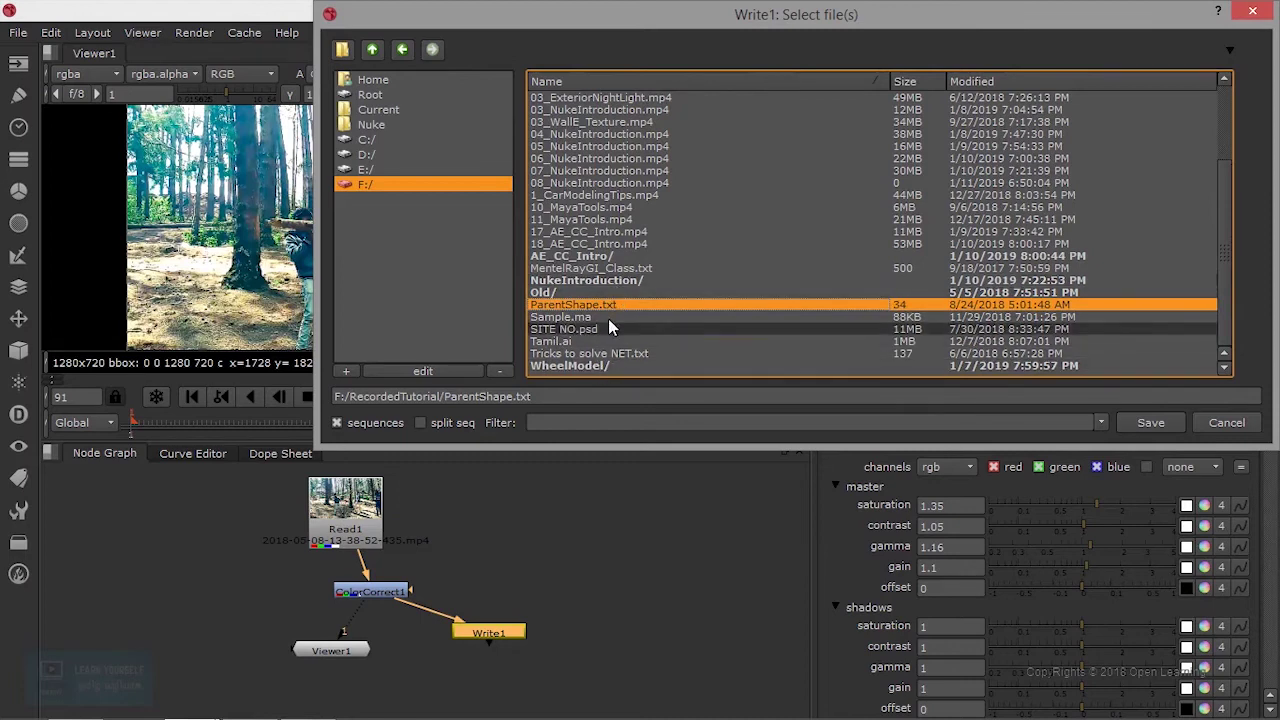
{"action": "double_click", "coordinate": [619, 280]}
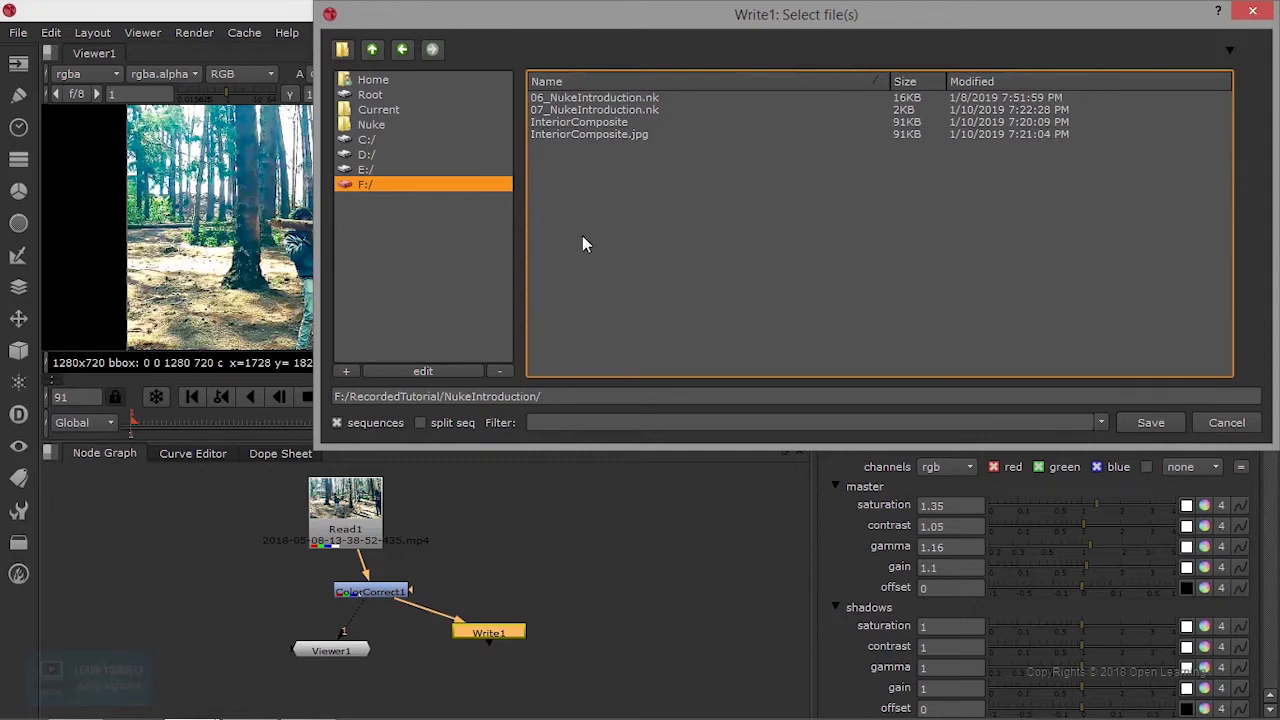
Create a new folder named ImageSeq inside NukeIntroduction for the rendered output.
{"action": "left_click", "coordinate": [343, 50]}
{"action": "type", "text": "ImageSe"}
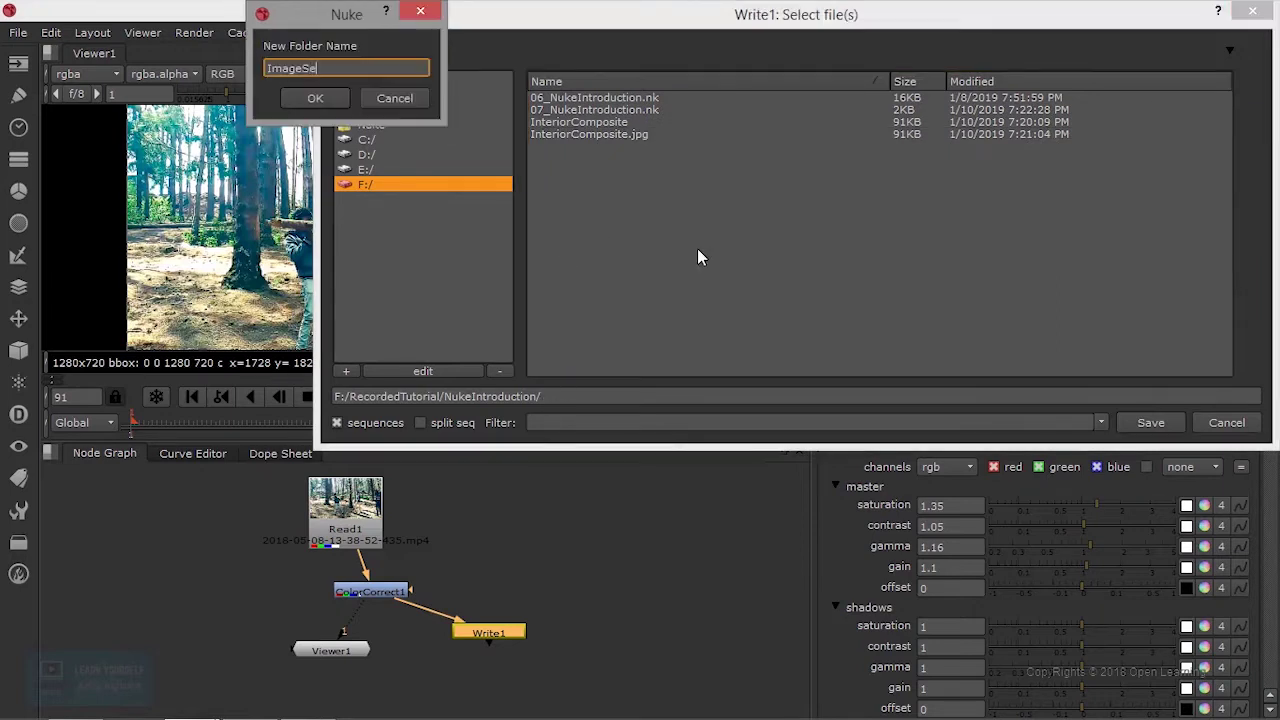
{"action": "type", "text": "q"}
{"action": "key", "text": "Return"}
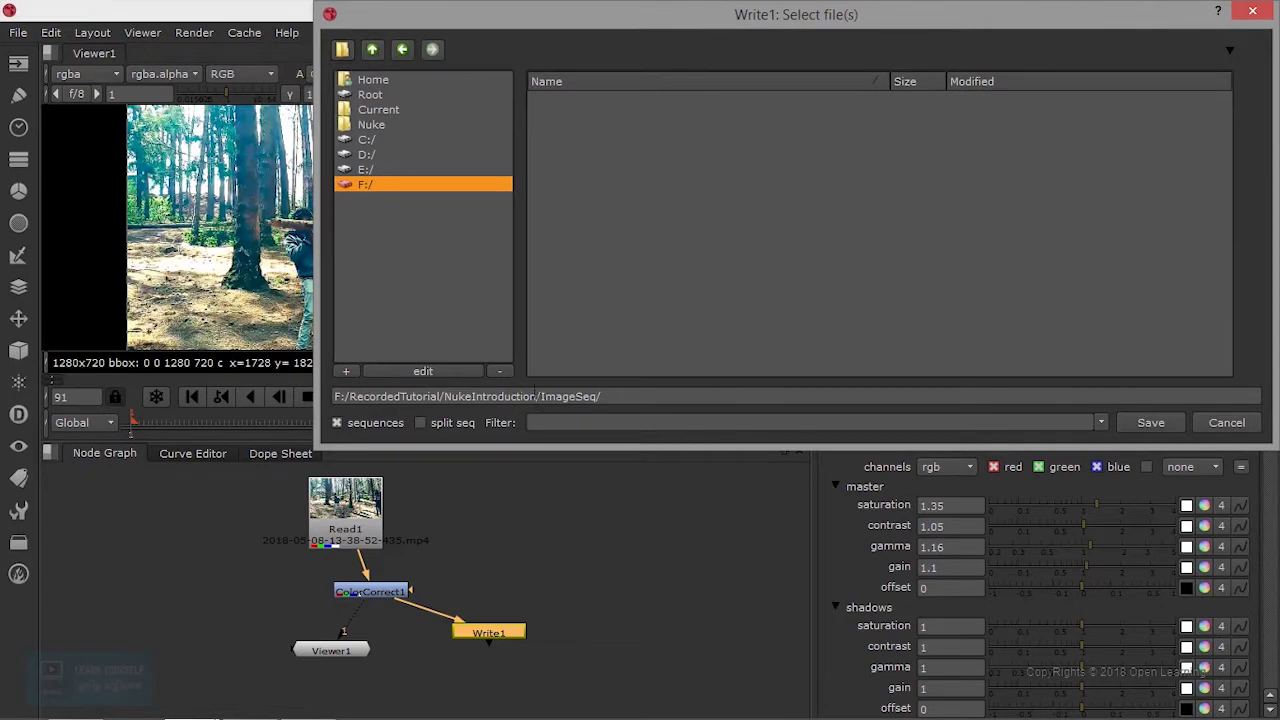
Name the output file Gunshot inside the ImageSeq folder and save it as the Write node's file path.
{"action": "left_click", "coordinate": [645, 397]}
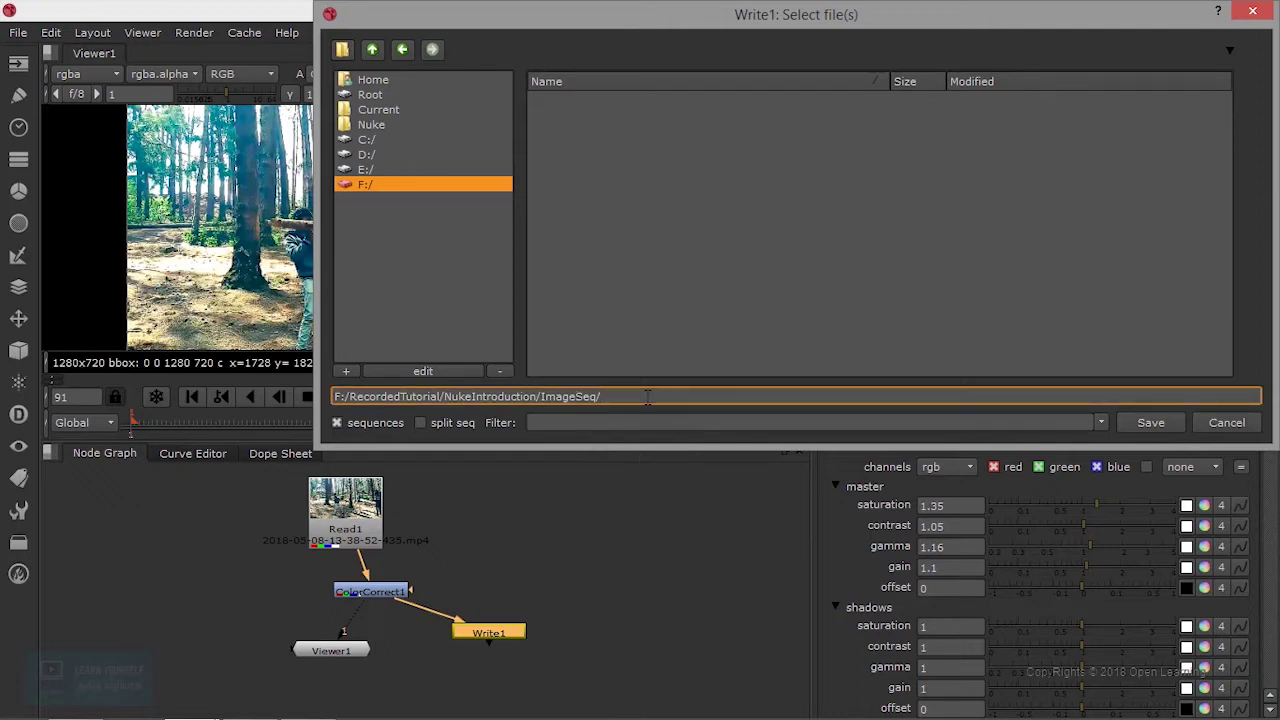
{"action": "type", "text": "ImageSe"}
{"action": "key", "text": "BackSpace"}
{"action": "key", "text": "BackSpace"}
{"action": "key", "text": "BackSpace"}
{"action": "key", "text": "BackSpace"}
{"action": "key", "text": "BackSpace"}
{"action": "key", "text": "BackSpace"}
{"action": "type", "text": "Gun"}
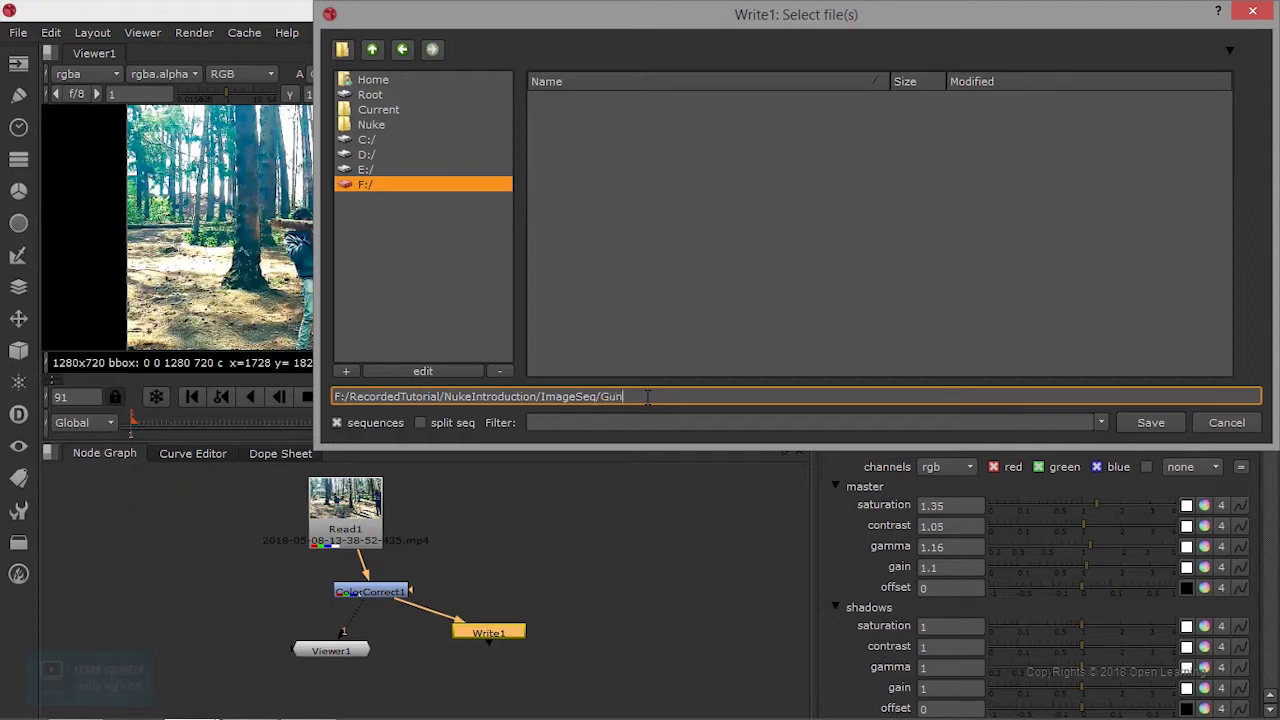
{"action": "type", "text": "shot"}
{"action": "left_click", "coordinate": [1148, 422]}
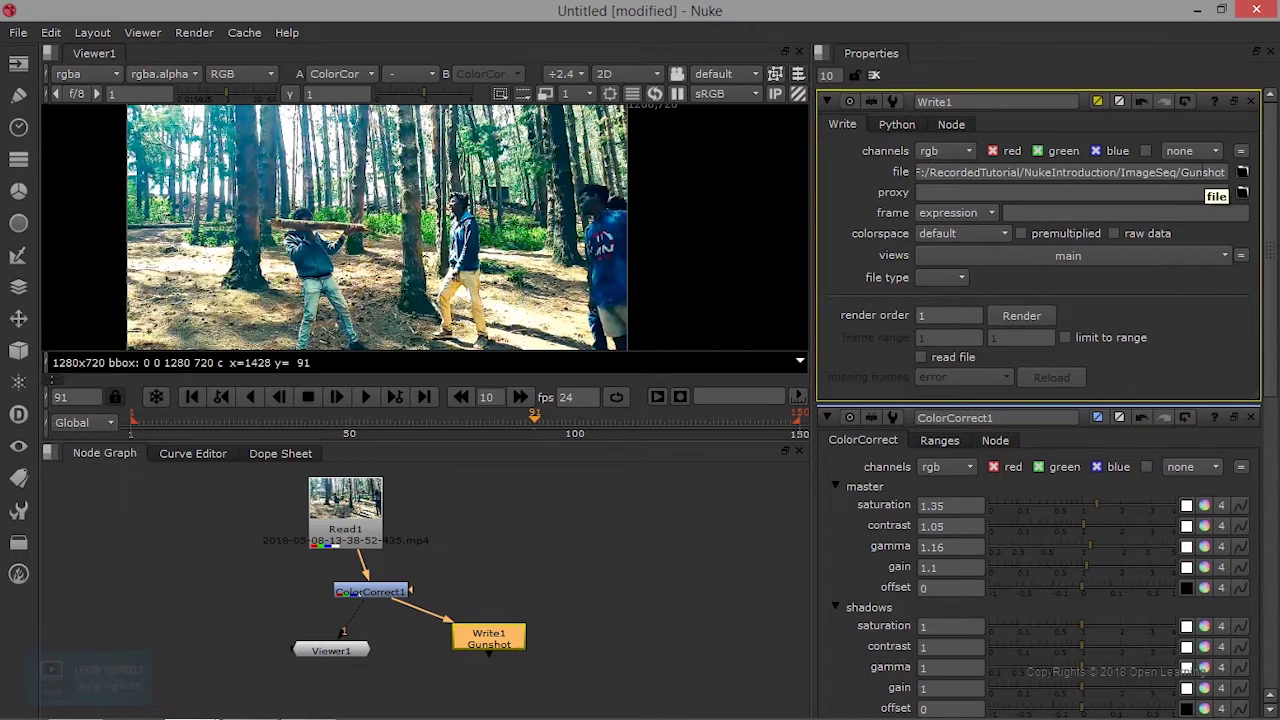
Append the .jpg extension to the Write node's output file name and shift the Read node slightly up and left.
{"action": "left_click", "coordinate": [1218, 171]}
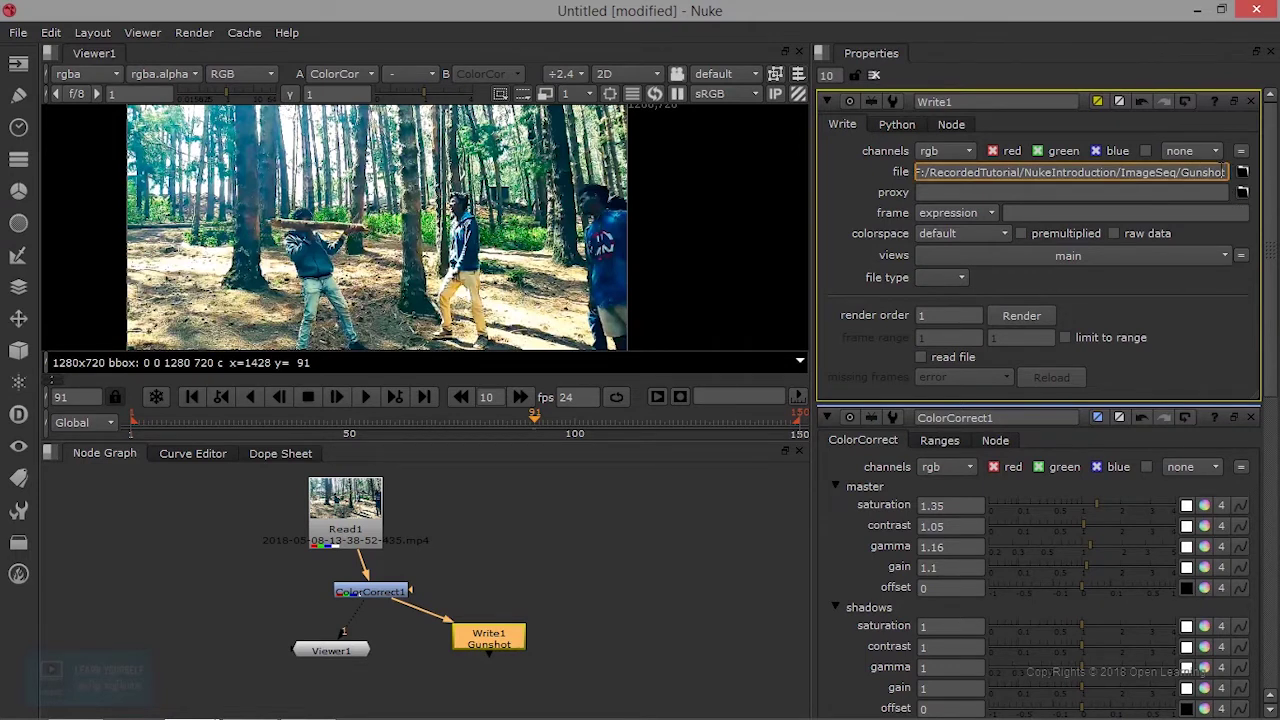
{"action": "type", "text": ".jpg"}
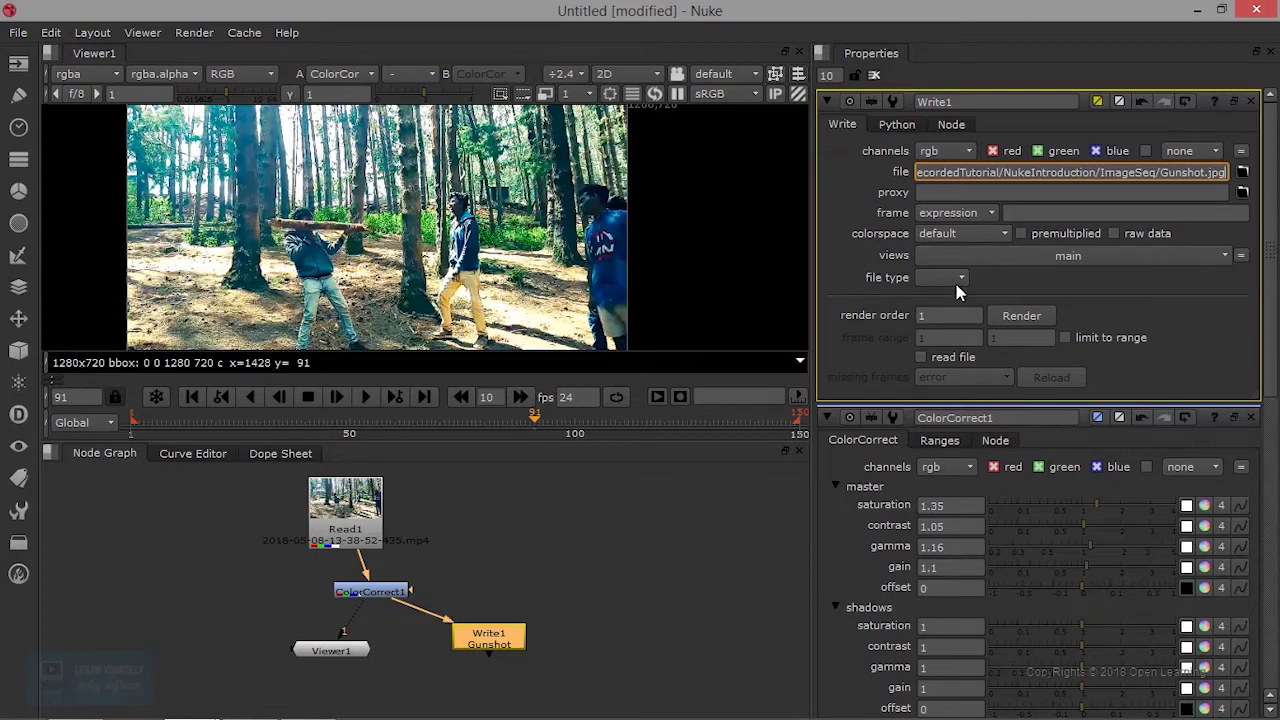
{"action": "key", "text": "Return"}
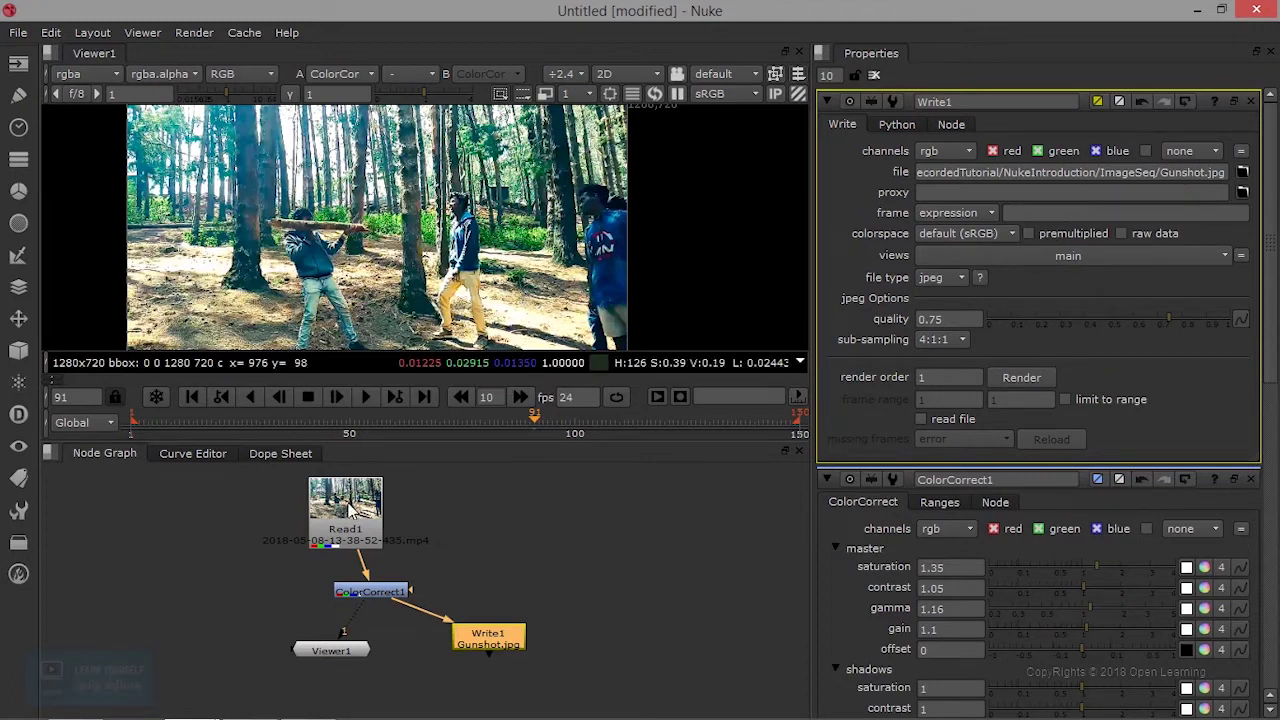
{"action": "left_click_drag", "start_coordinate": [347, 512], "coordinate": [305, 502]}
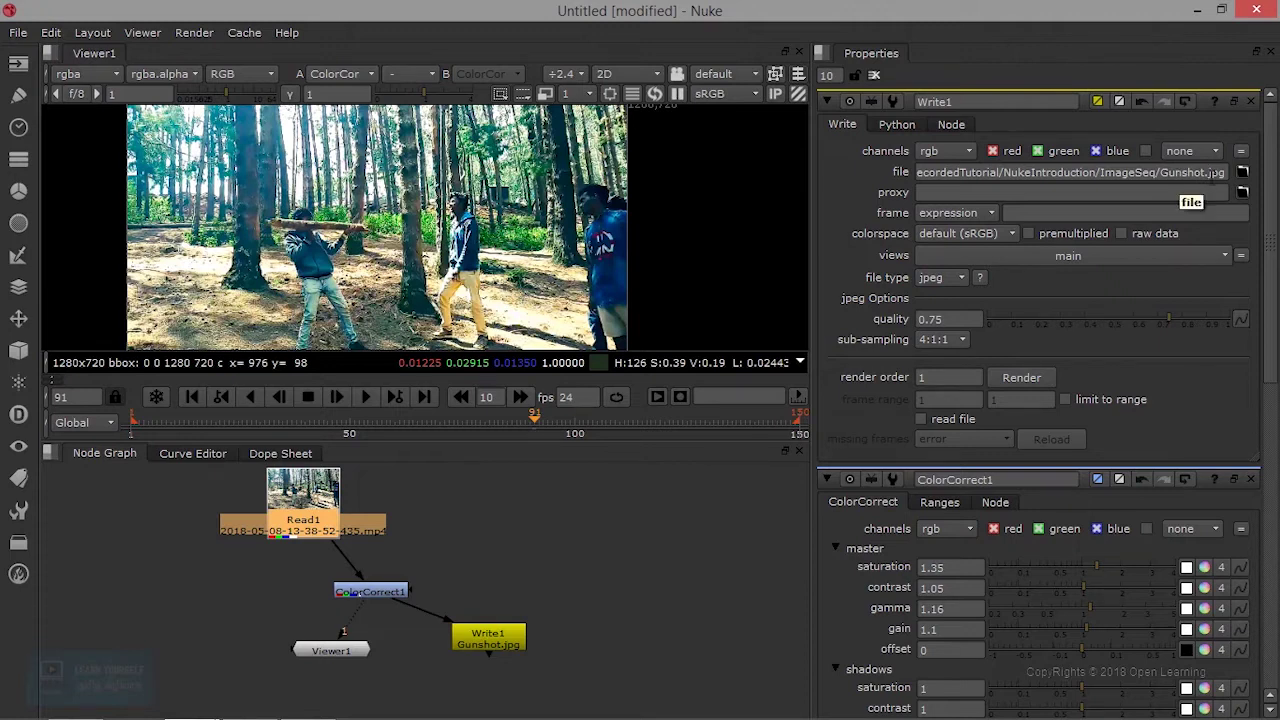
Insert the three-digit frame number %03d between Gunshot and .jpg in the Write node's file path.
{"action": "left_click", "coordinate": [1206, 173]}
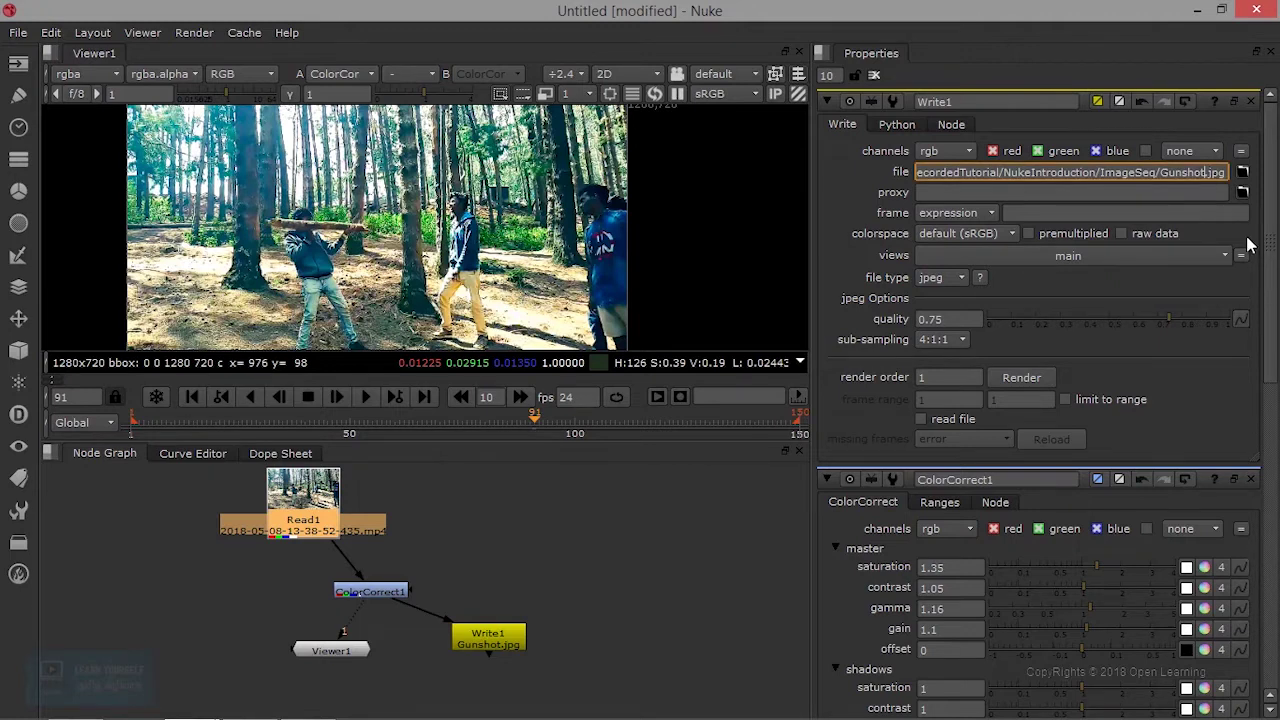
{"action": "type", "text": ".."}
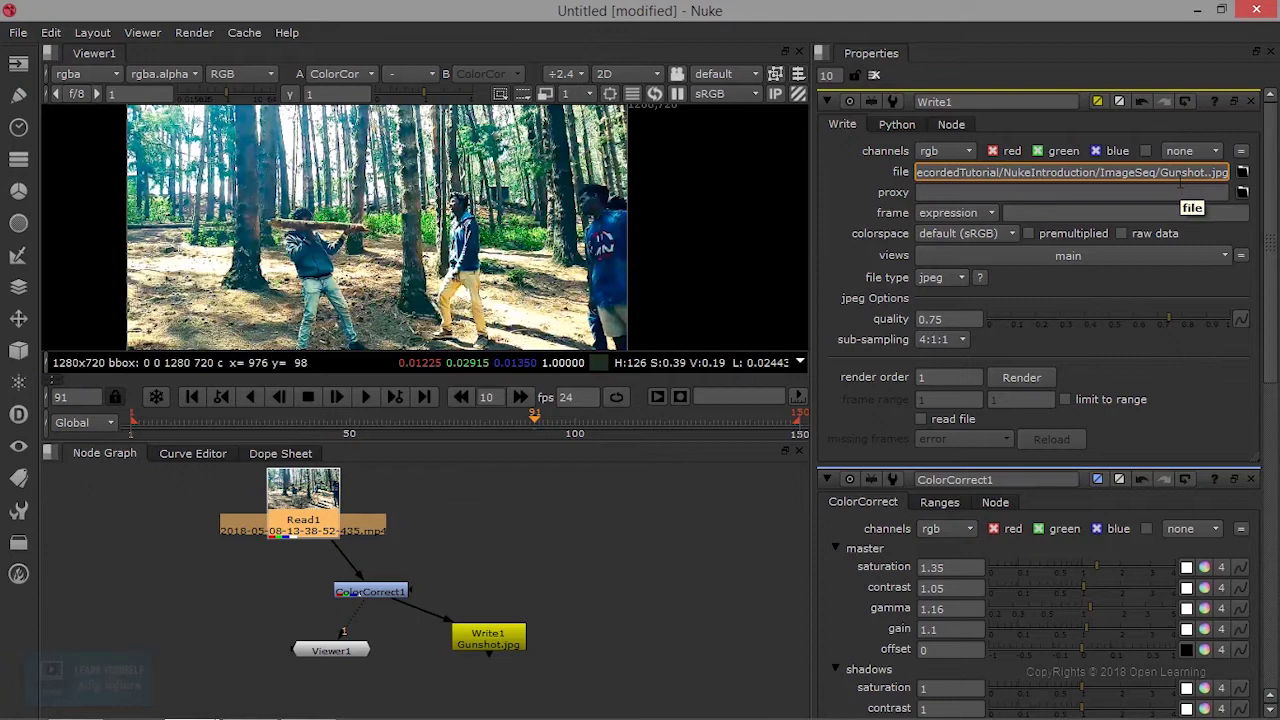
{"action": "type", "text": "%0"}
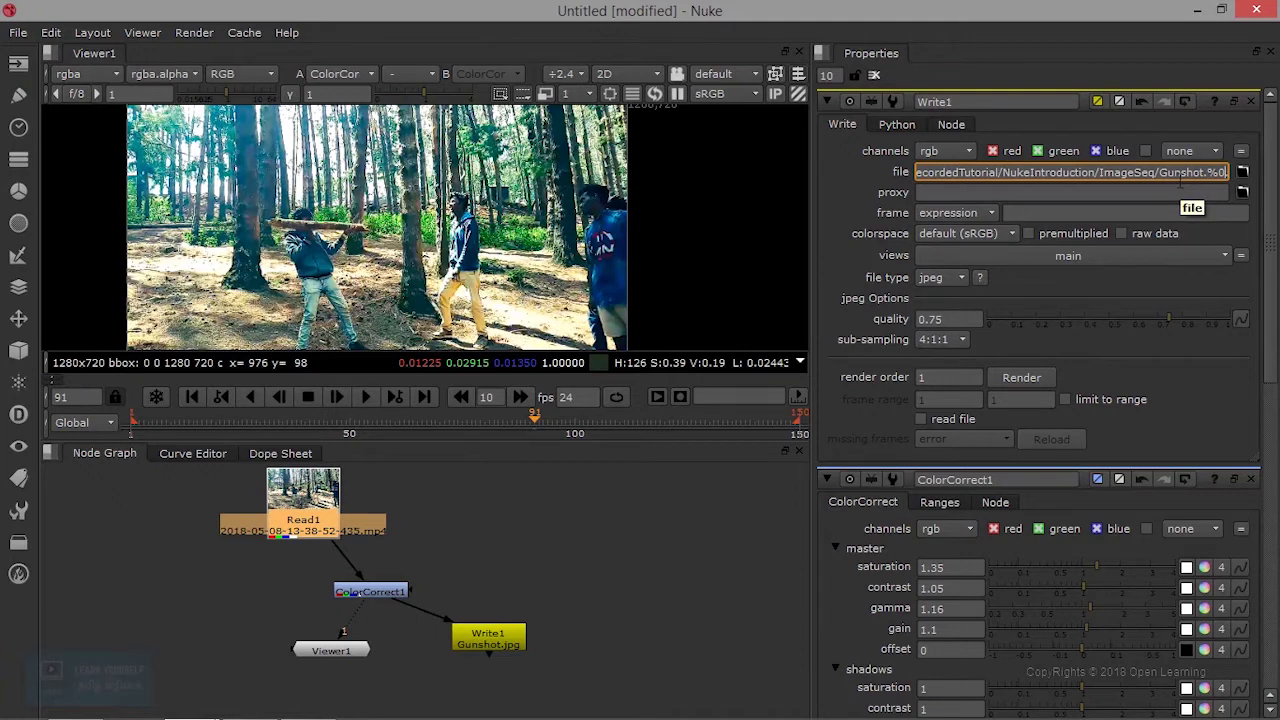
{"action": "type", "text": "3"}
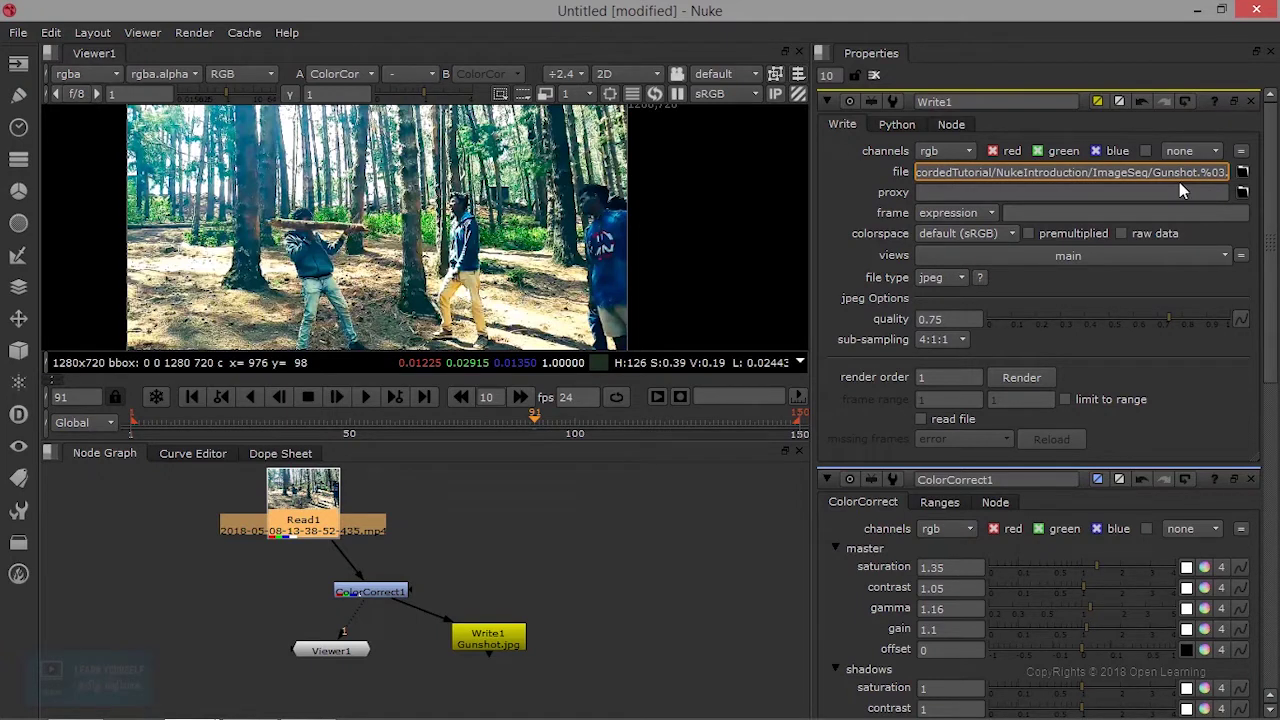
{"action": "type", "text": "."}
{"action": "key", "text": "Left"}
{"action": "type", "text": "d"}
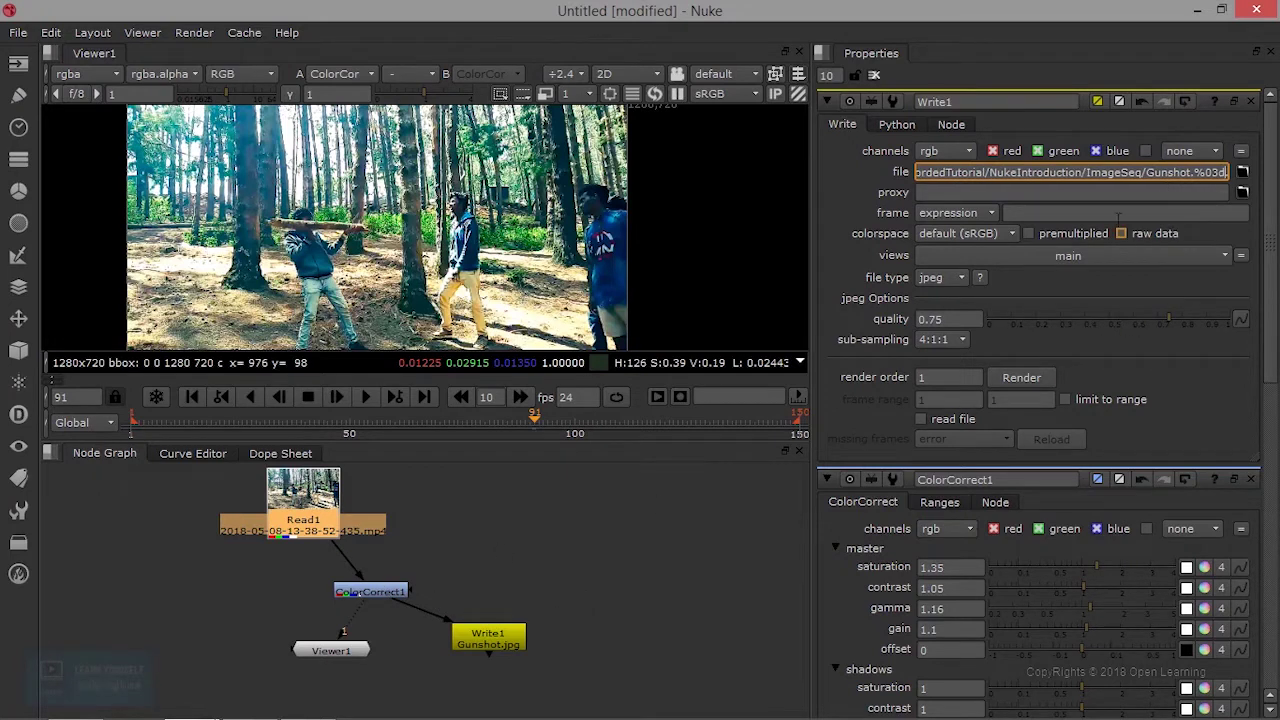
{"action": "key", "text": "Return"}
Move the Write node level with the ColorCorrect node and examine the numbered file name on it up close.
{"action": "left_click", "coordinate": [504, 637]}
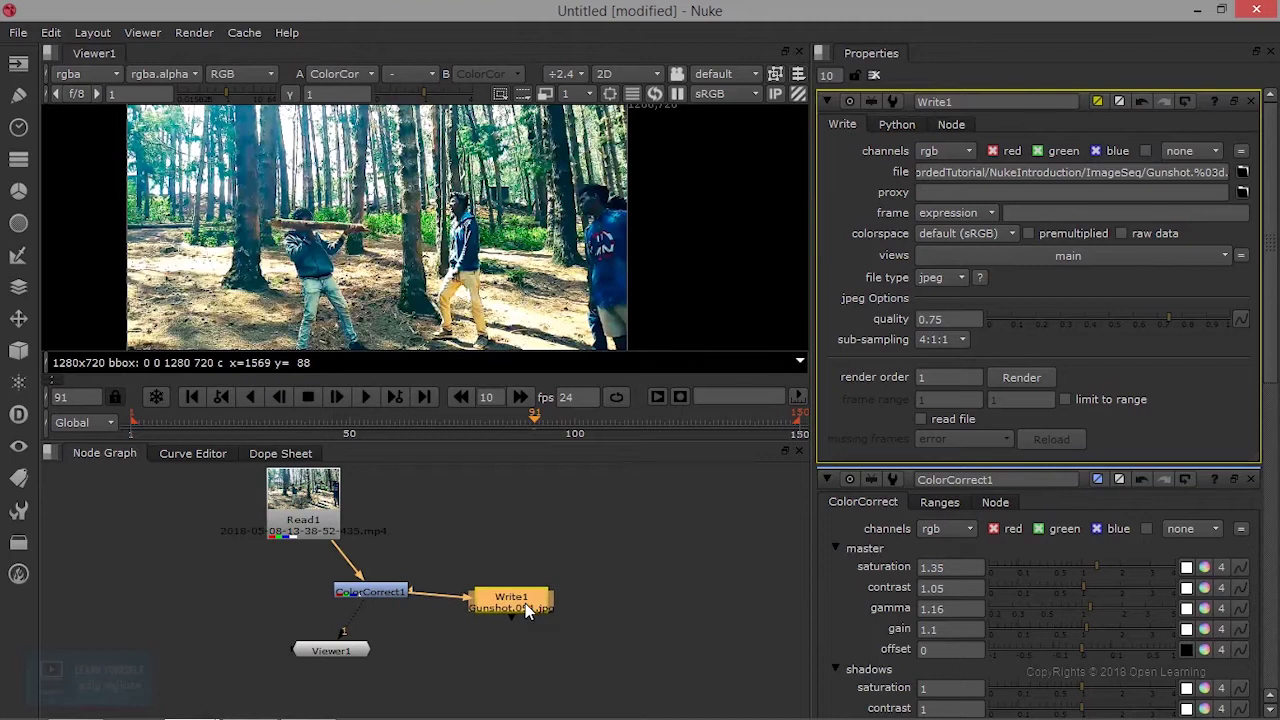
{"action": "scroll", "coordinate": [522, 612], "scroll_direction": "up", "scroll_amount": 3}
{"action": "scroll", "coordinate": [520, 621], "scroll_direction": "up", "scroll_amount": 5}
{"action": "scroll", "coordinate": [520, 621], "scroll_direction": "down", "scroll_amount": 1}
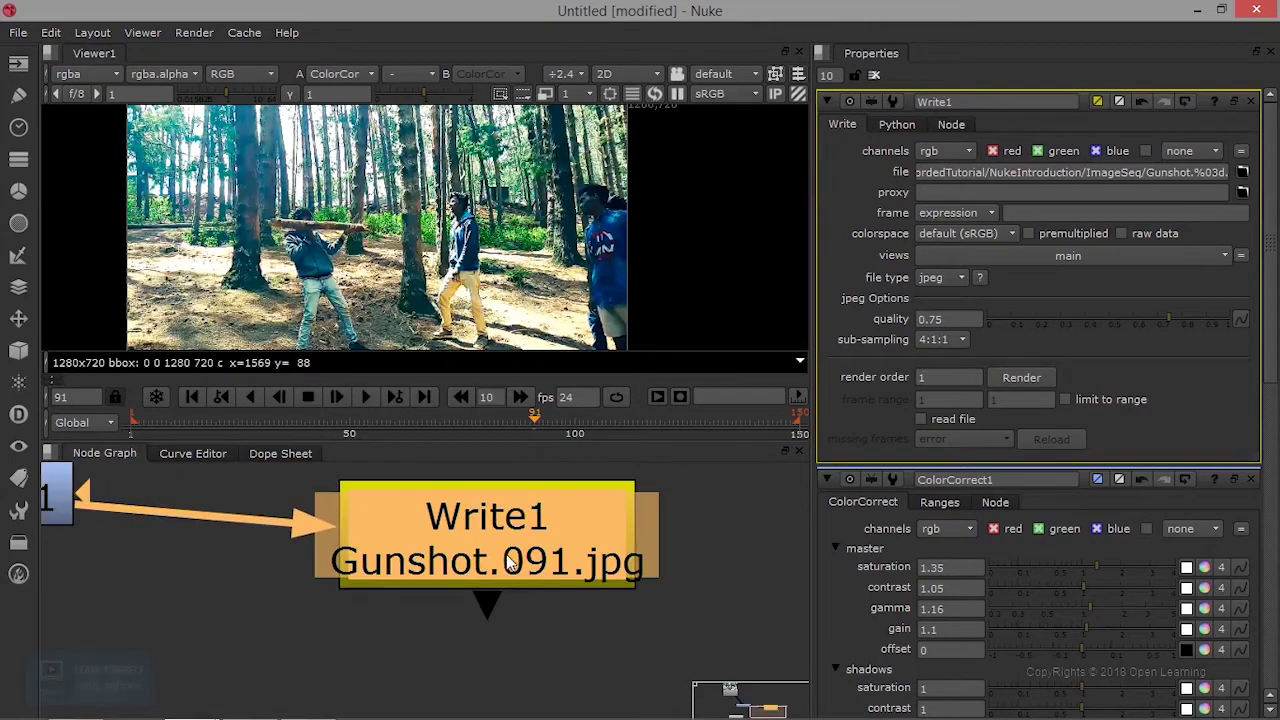
{"action": "scroll", "coordinate": [415, 598], "scroll_direction": "down", "scroll_amount": 1}
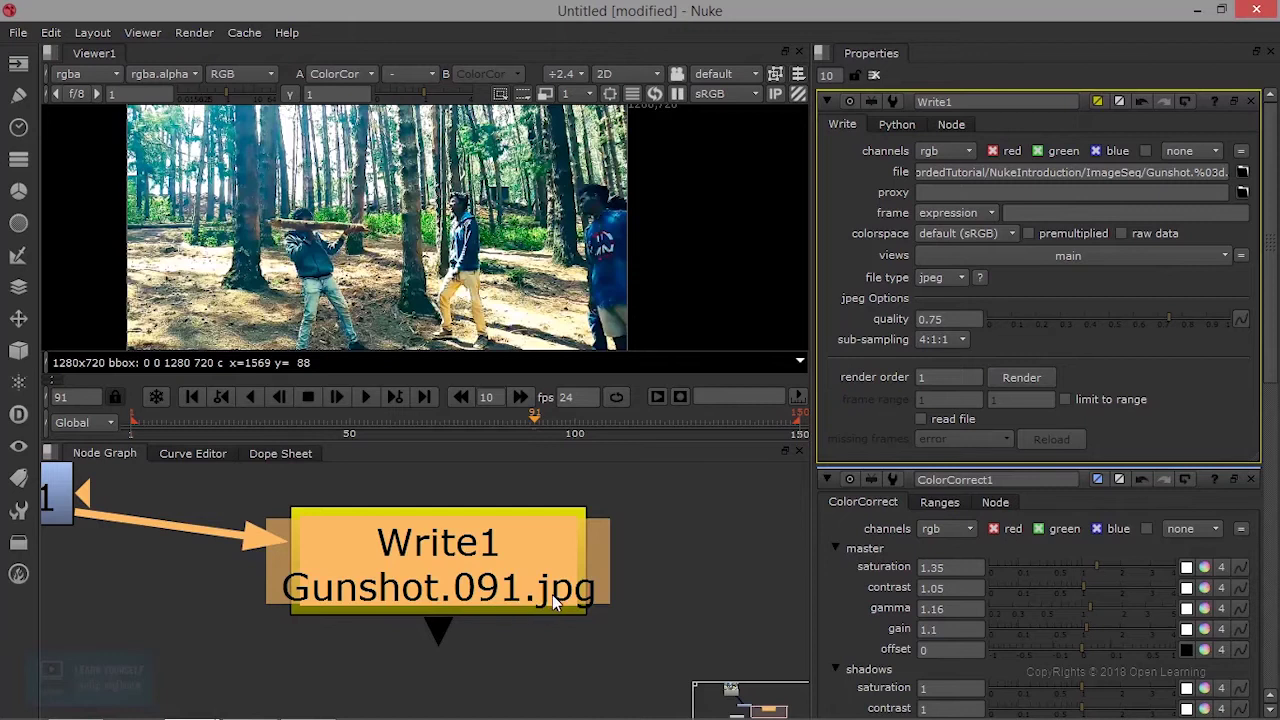
Change the frame padding in the Write node's file path to four digits, %04d.
{"action": "left_click", "coordinate": [1214, 172]}
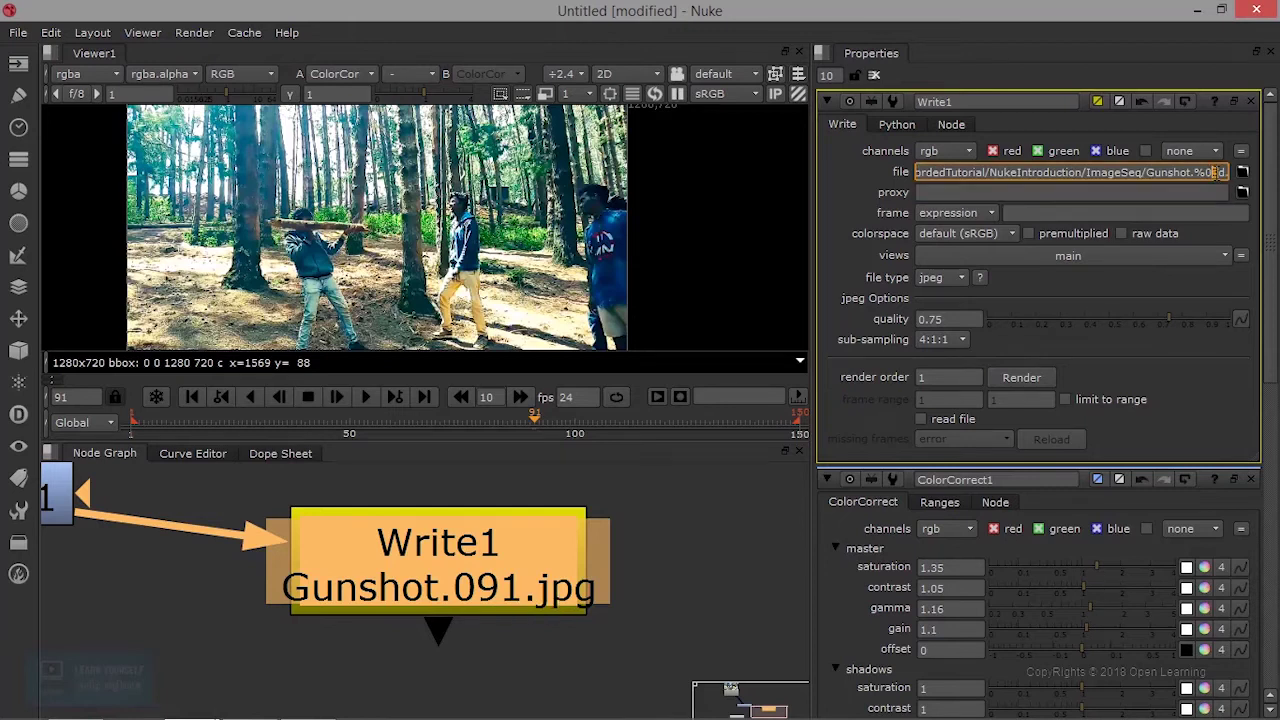
{"action": "type", "text": "4"}
{"action": "key", "text": "Tab"}
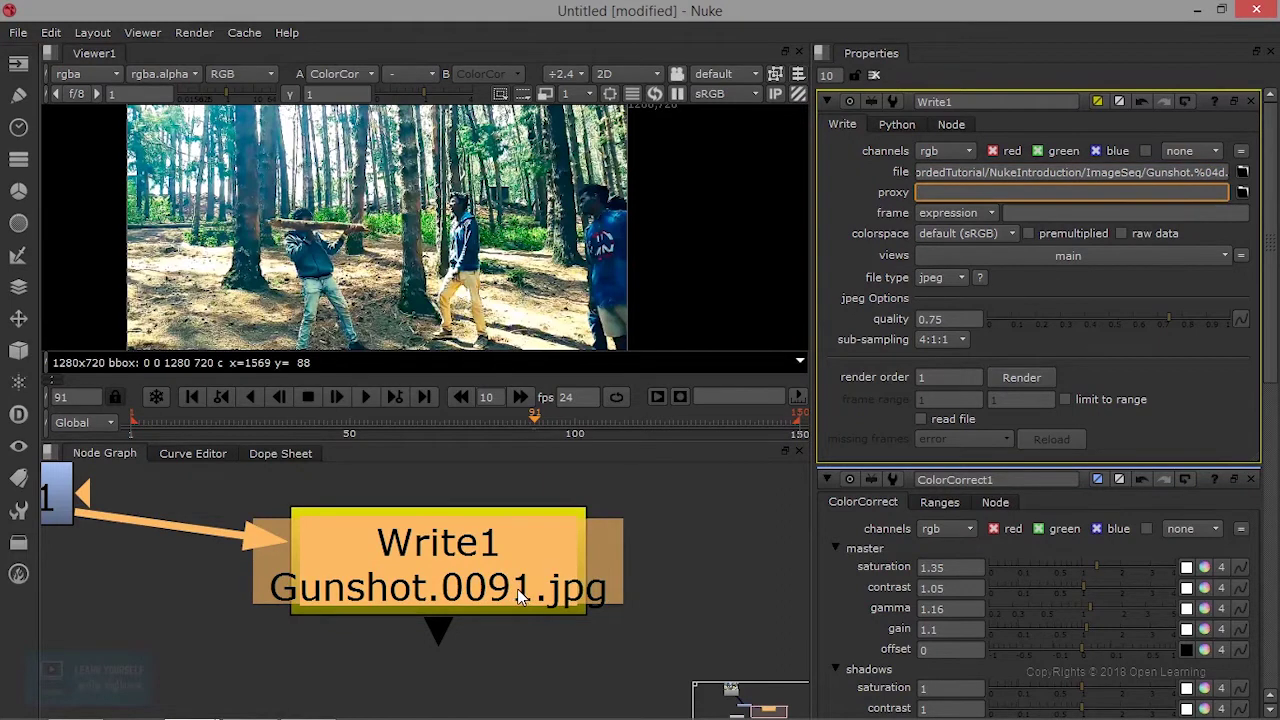
Change the frame padding in the Write node's file path to ten digits, %010d.
{"action": "left_click", "coordinate": [1215, 172]}
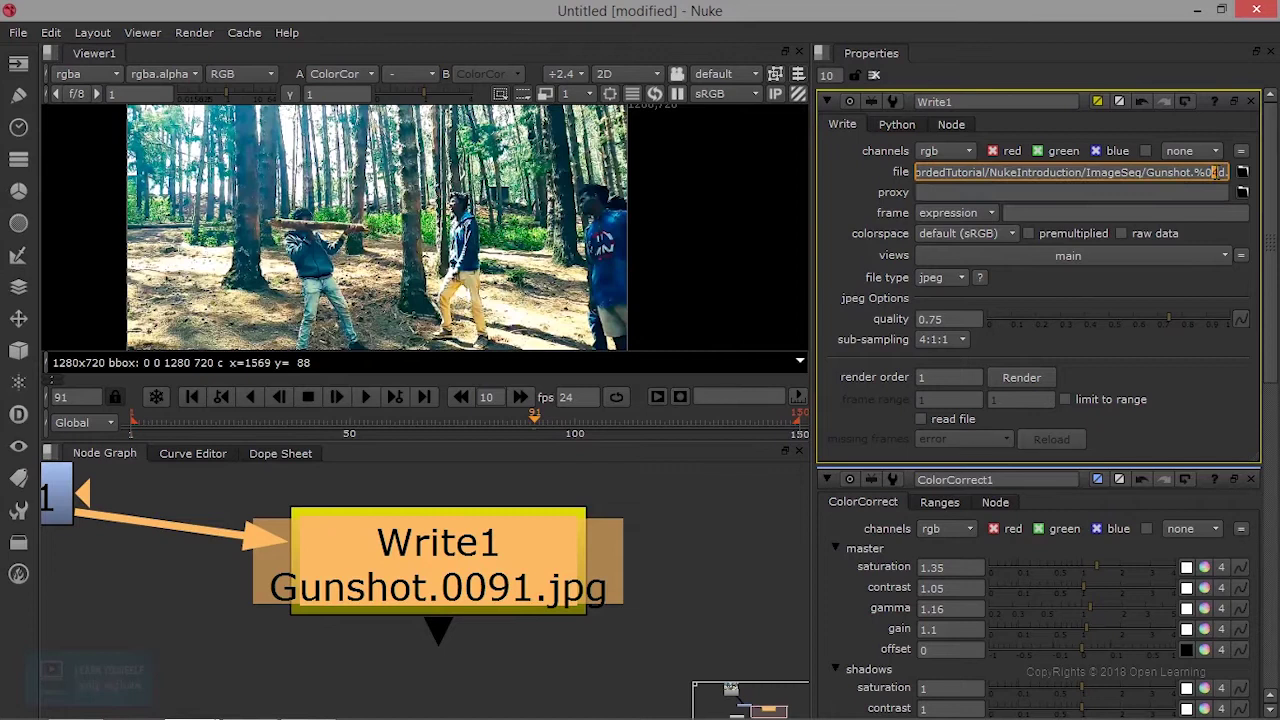
{"action": "type", "text": "10"}
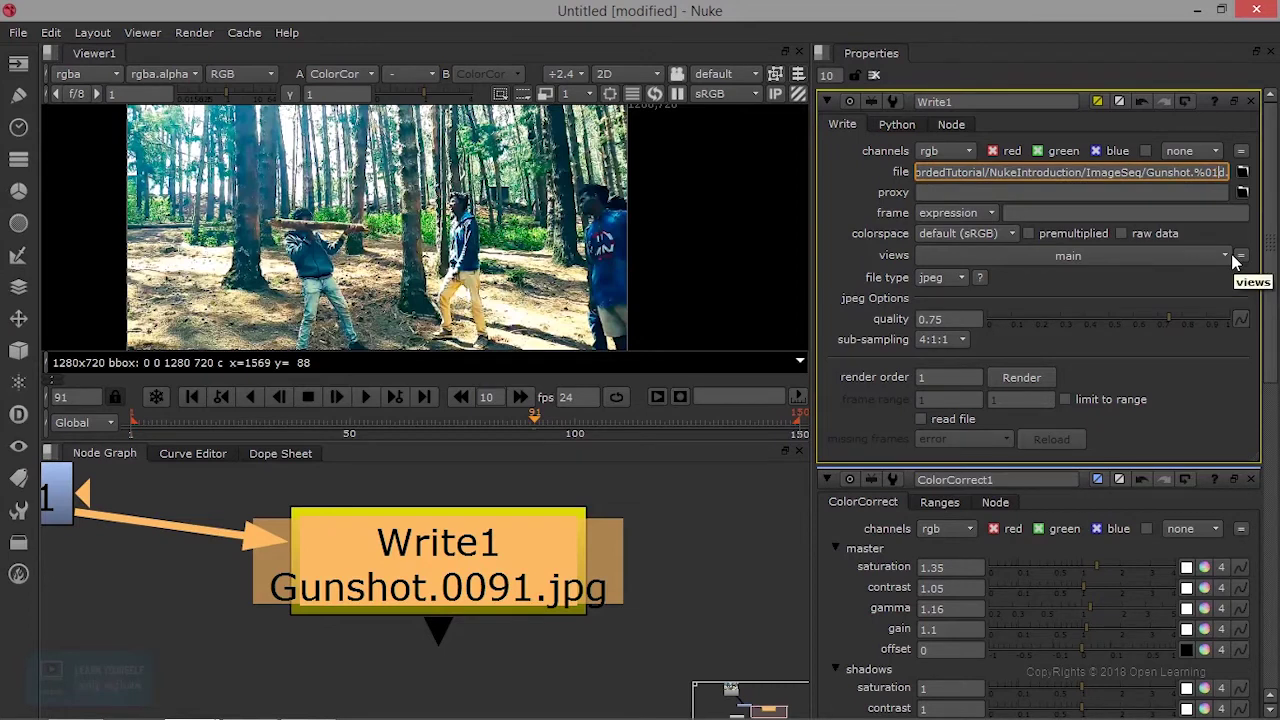
{"action": "key", "text": "Tab"}
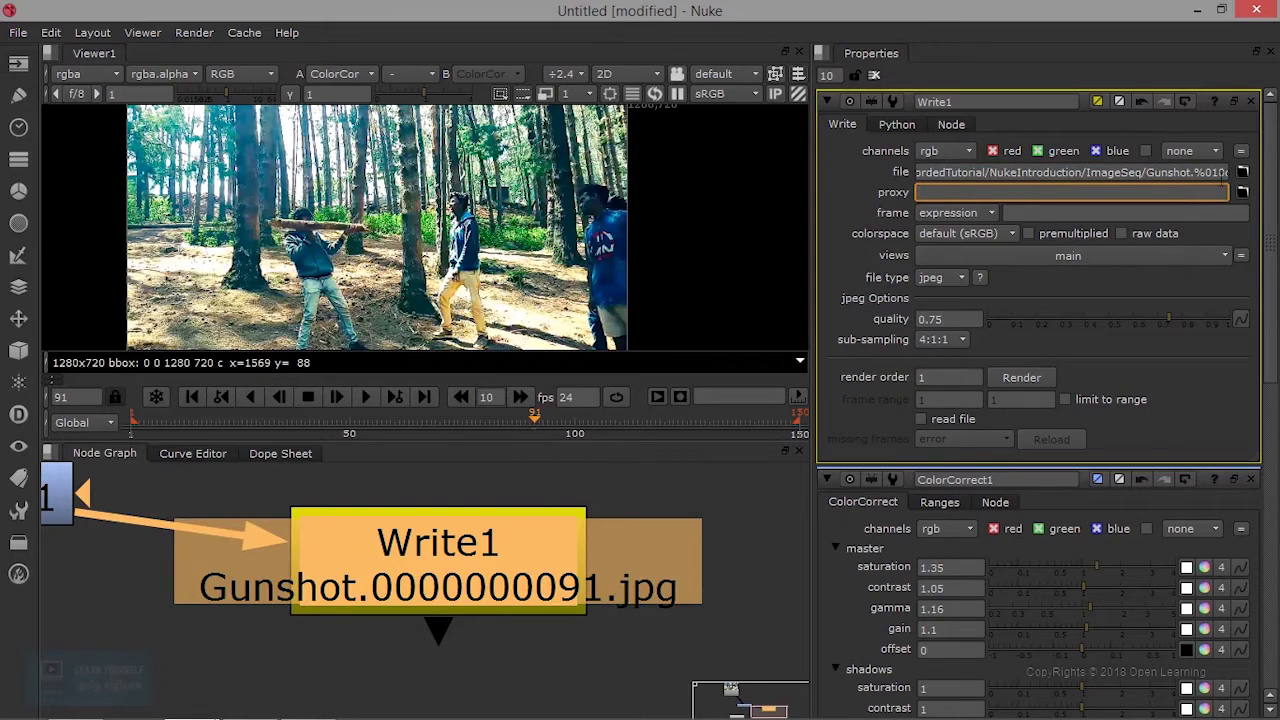
Try two-digit %02d and three-digit %03d frame padding in the Write node's file path.
{"action": "left_click", "coordinate": [1226, 174]}
{"action": "left_click_drag", "start_coordinate": [1228, 173], "coordinate": [1212, 173]}
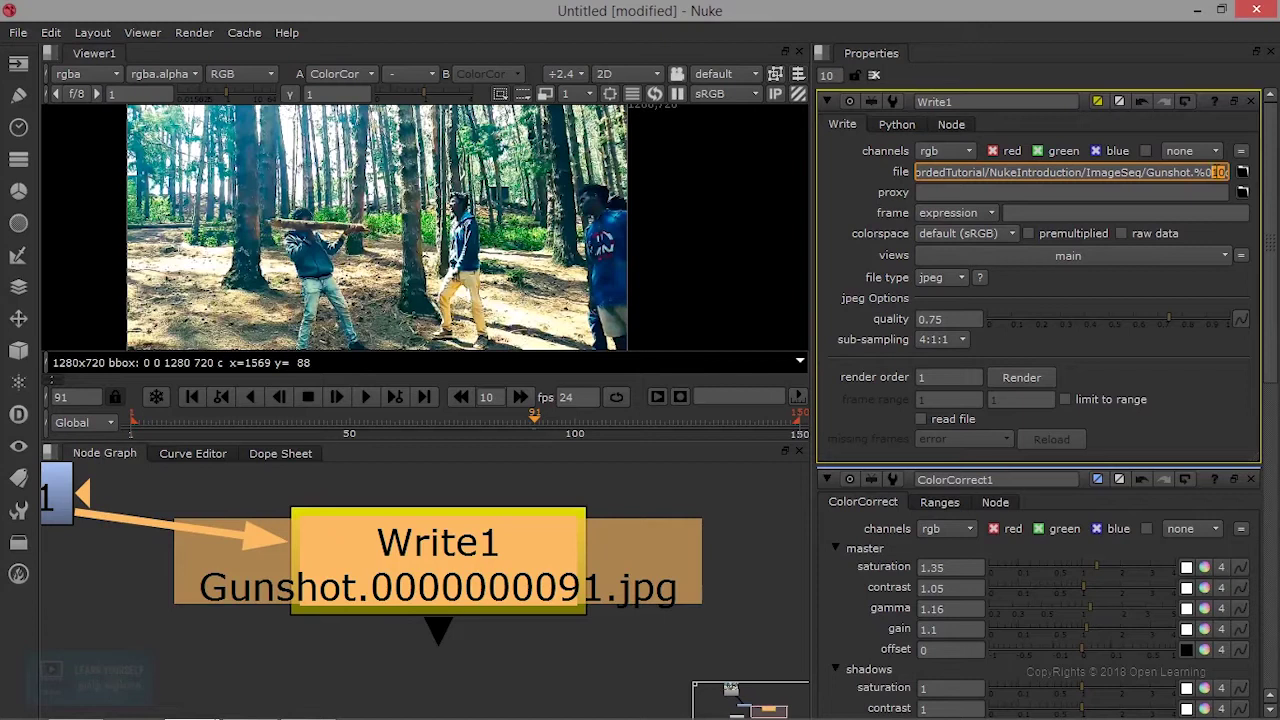
{"action": "type", "text": "3"}
{"action": "key", "text": "BackSpace"}
{"action": "type", "text": "2d"}
Replace the %03d code in the Write node's file path with three hash marks, ###.
{"action": "left_click_drag", "start_coordinate": [1194, 172], "coordinate": [1228, 172]}
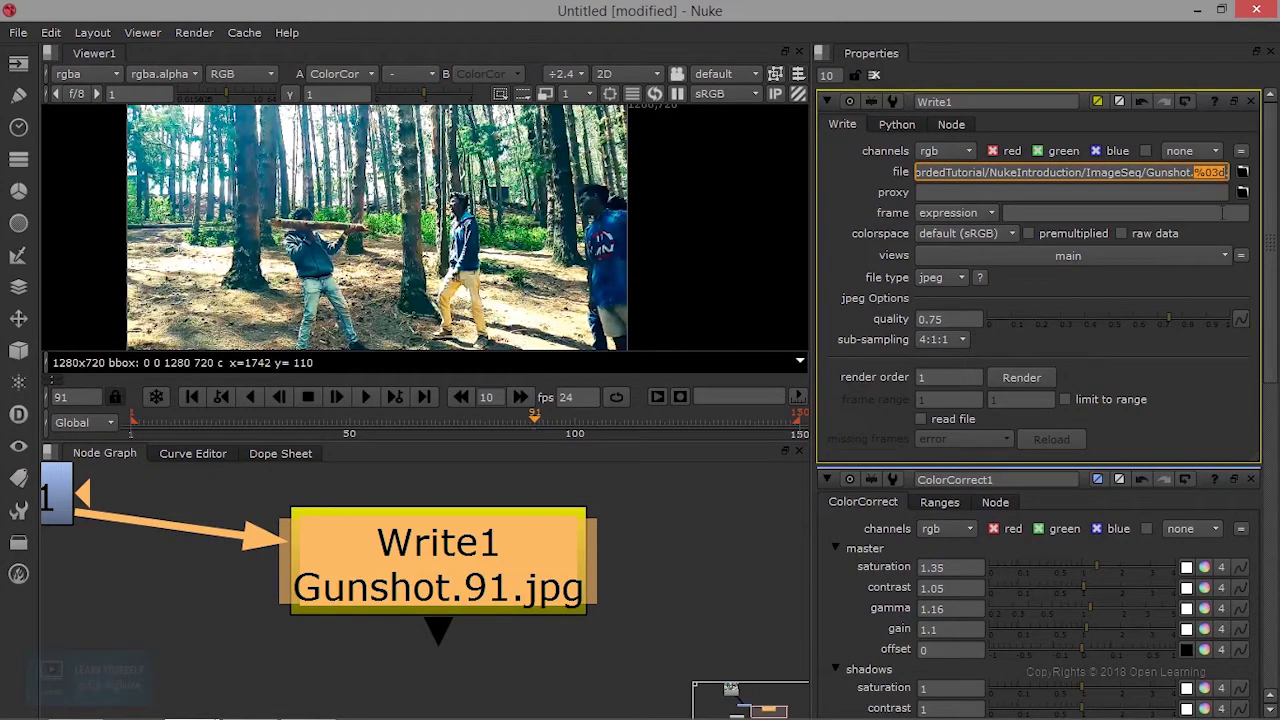
{"action": "type", "text": "###.j"}
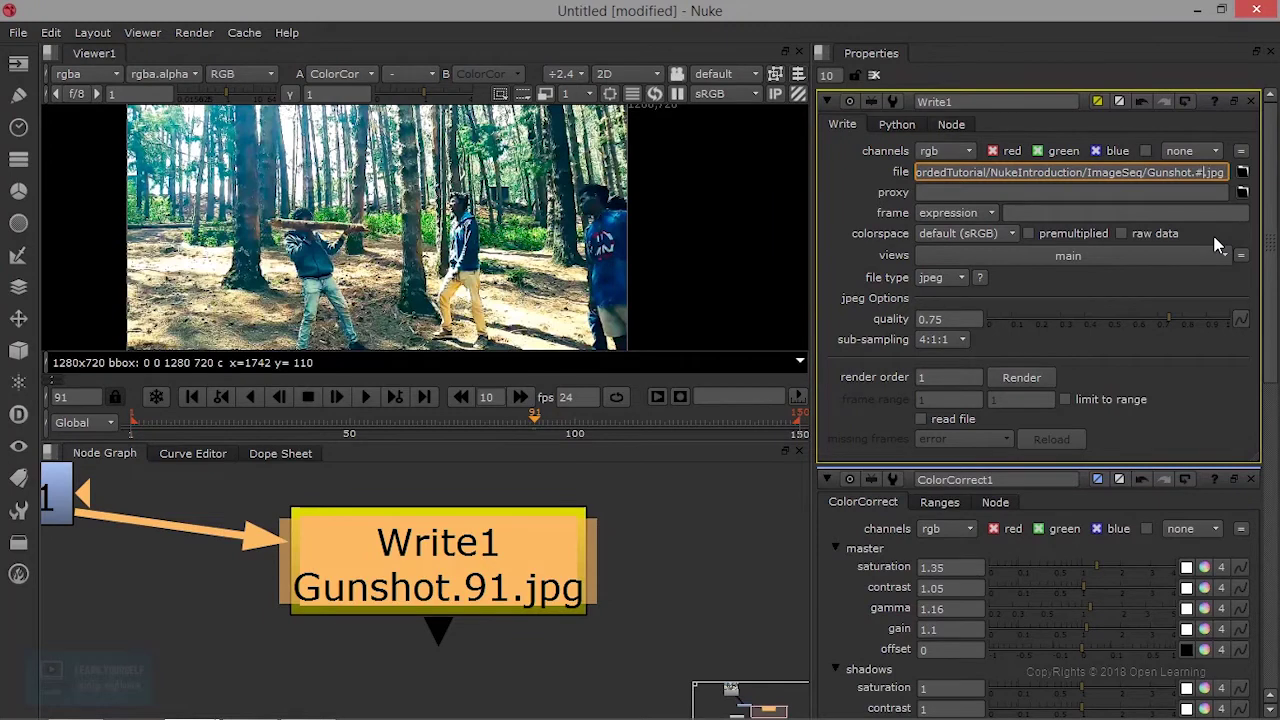
{"action": "left_click", "coordinate": [1180, 191]}
Try four-digit padding with #### in the Write node's file path, and reduce it back to ###.
{"action": "left_click", "coordinate": [1215, 172]}
{"action": "type", "text": "#"}
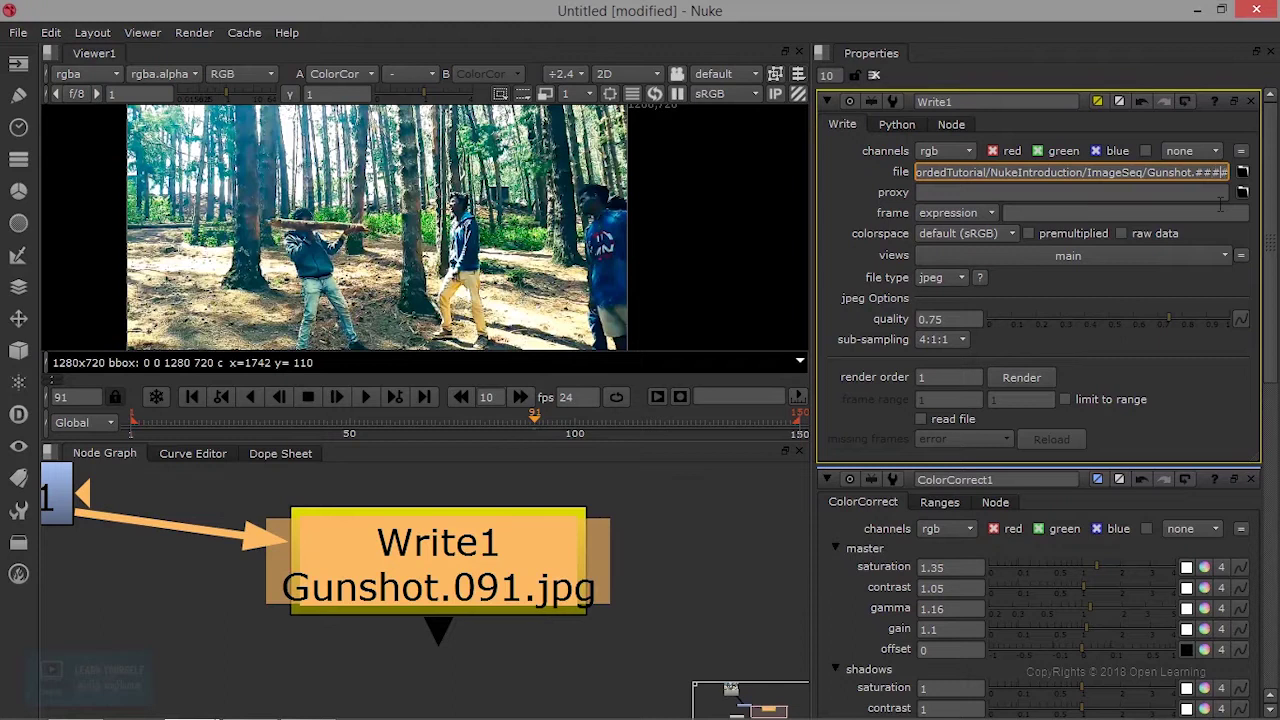
{"action": "left_click", "coordinate": [1178, 191]}
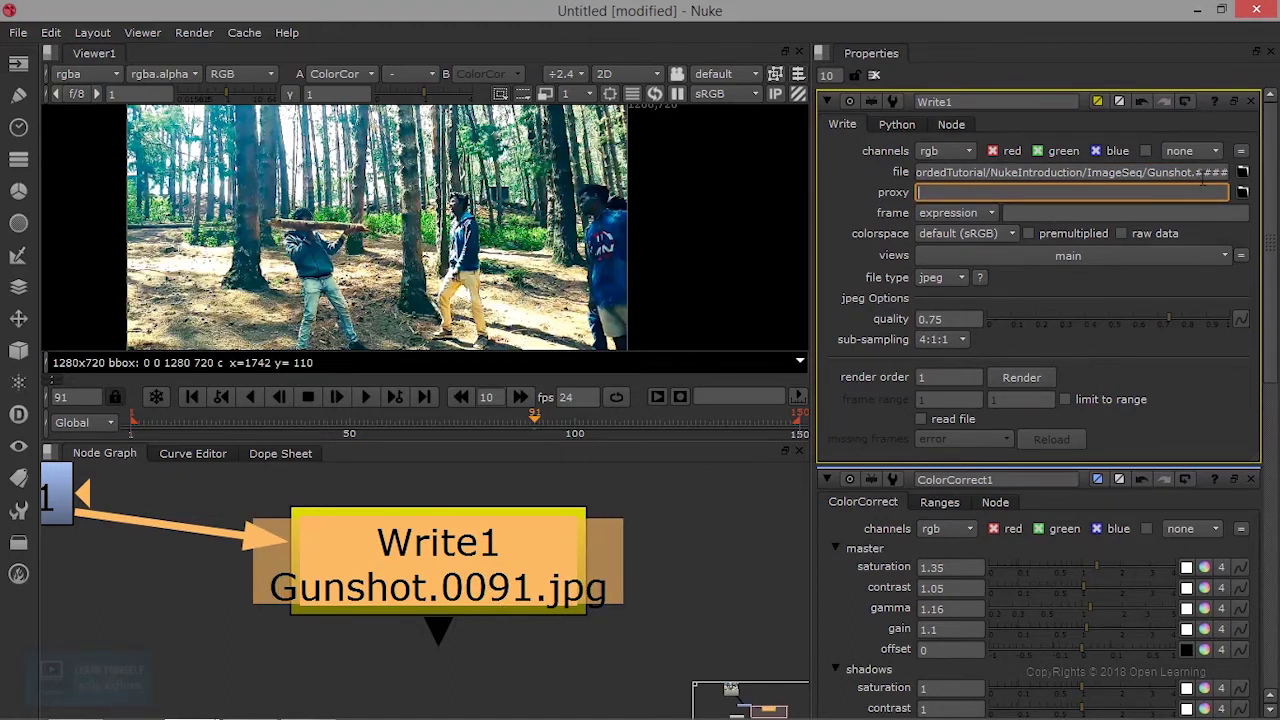
{"action": "left_click_drag", "start_coordinate": [1196, 172], "coordinate": [1203, 172]}
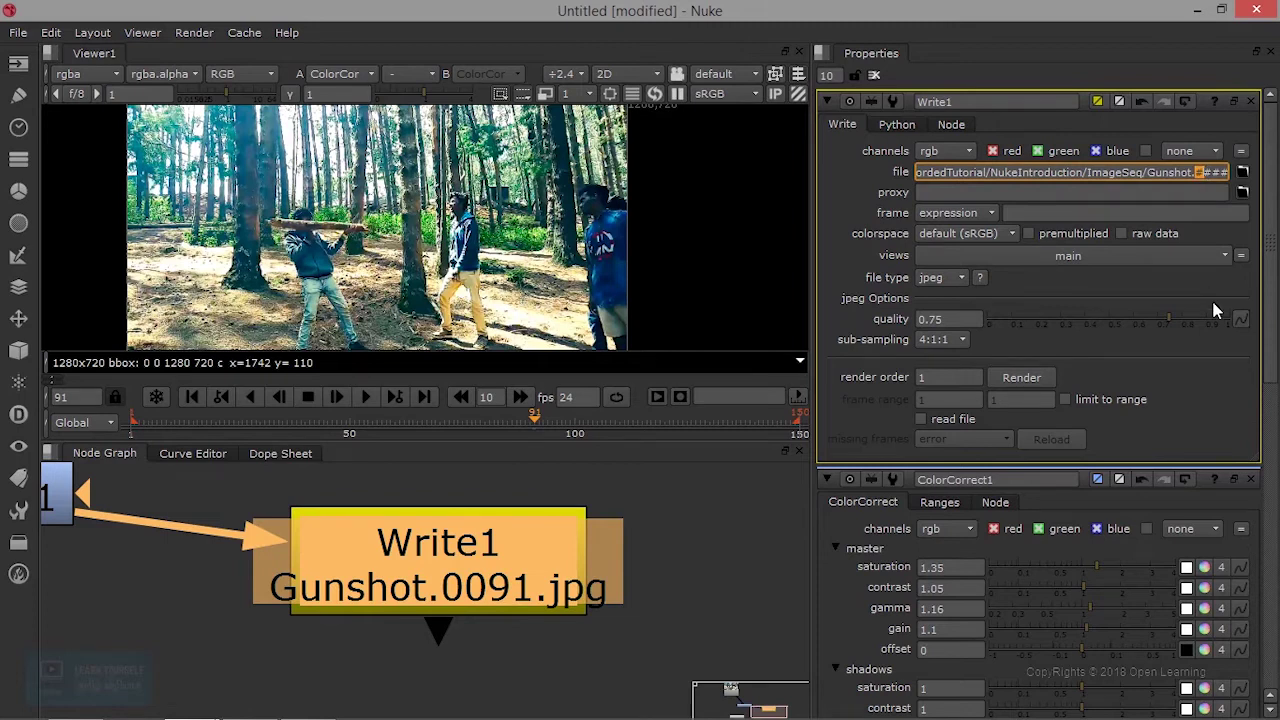
{"action": "key", "text": "BackSpace"}
{"action": "left_click", "coordinate": [1114, 192]}
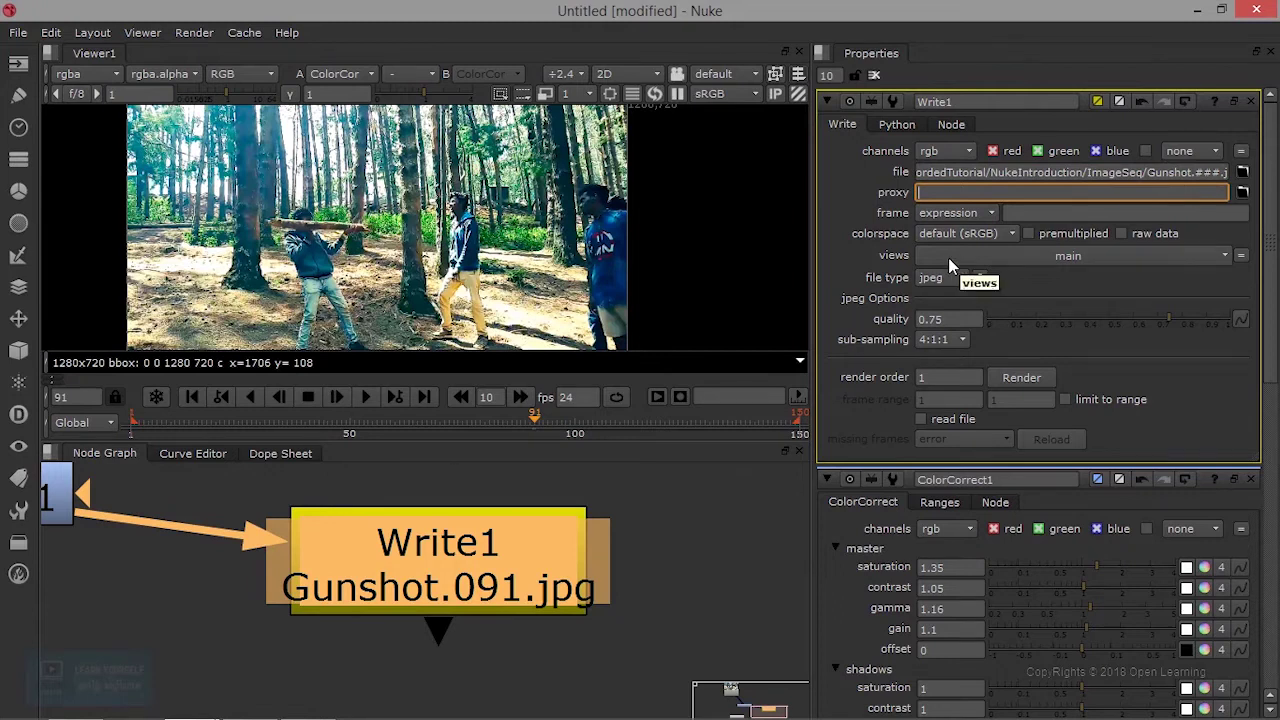
Render the Write node over the input frame range 1-150 and move the progress window aside.
{"action": "left_click", "coordinate": [1021, 378]}
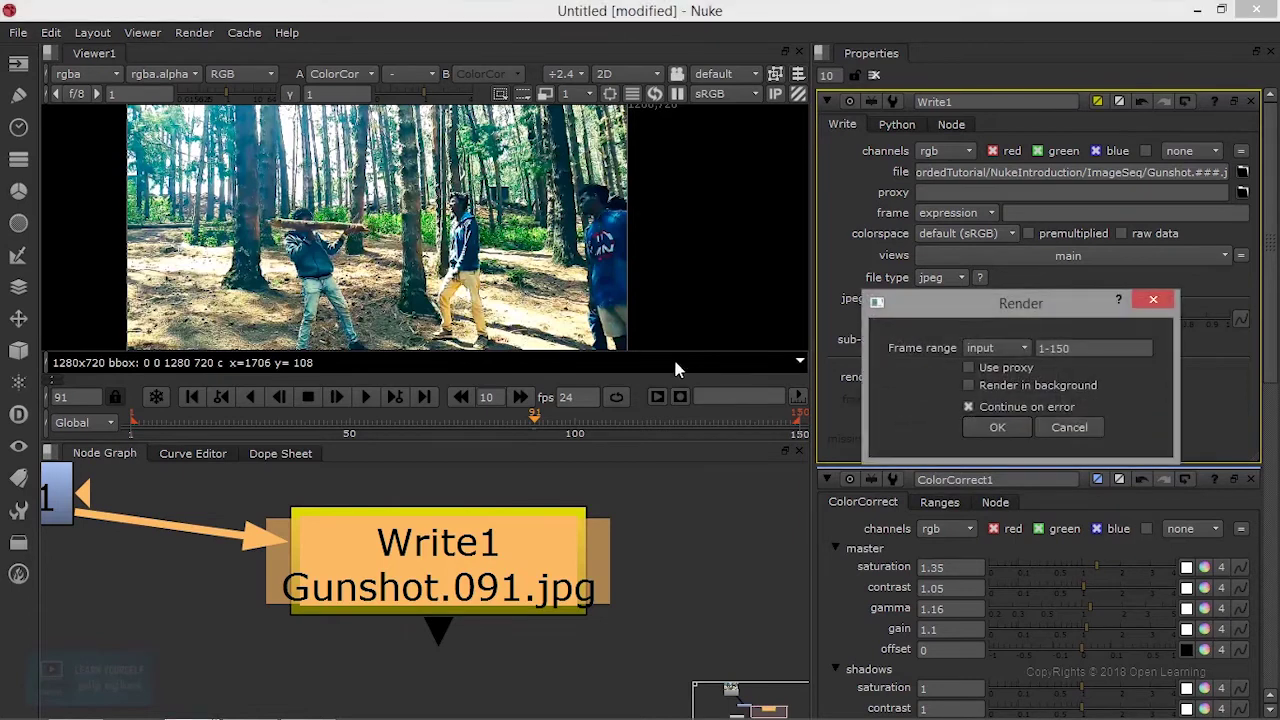
{"action": "left_click_drag", "start_coordinate": [1050, 320], "coordinate": [656, 252]}
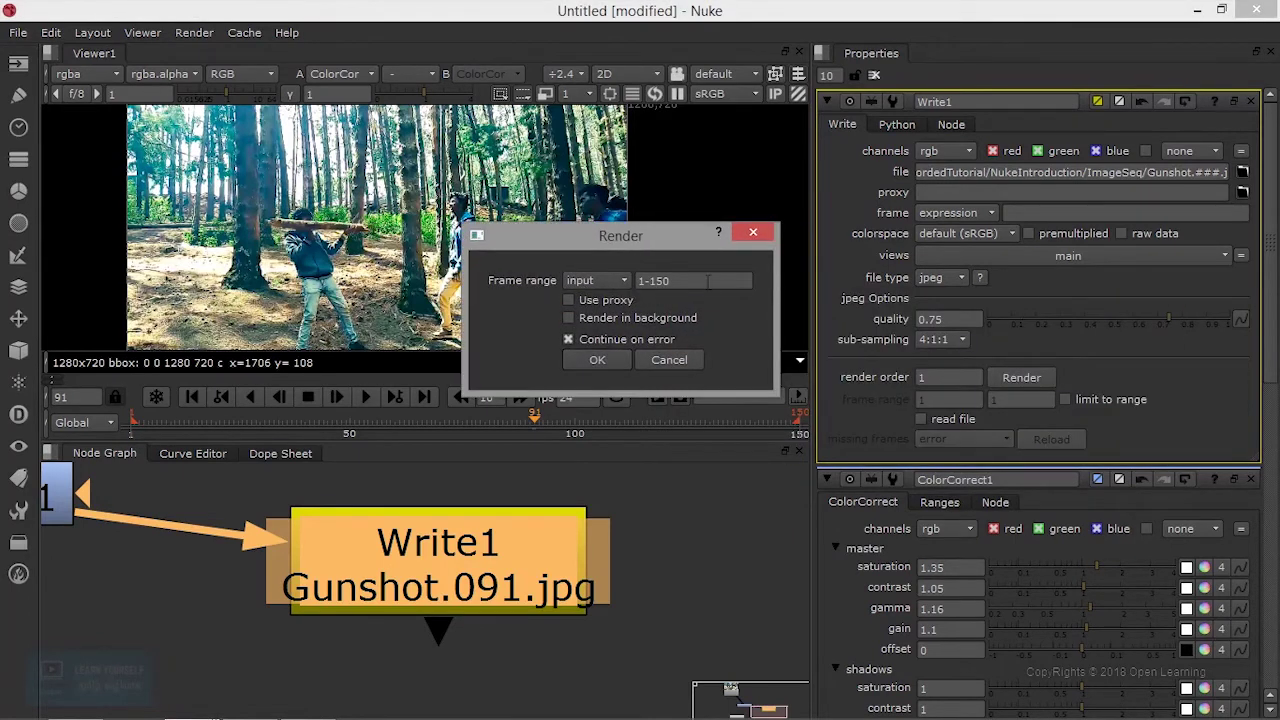
{"action": "left_click", "coordinate": [602, 362]}
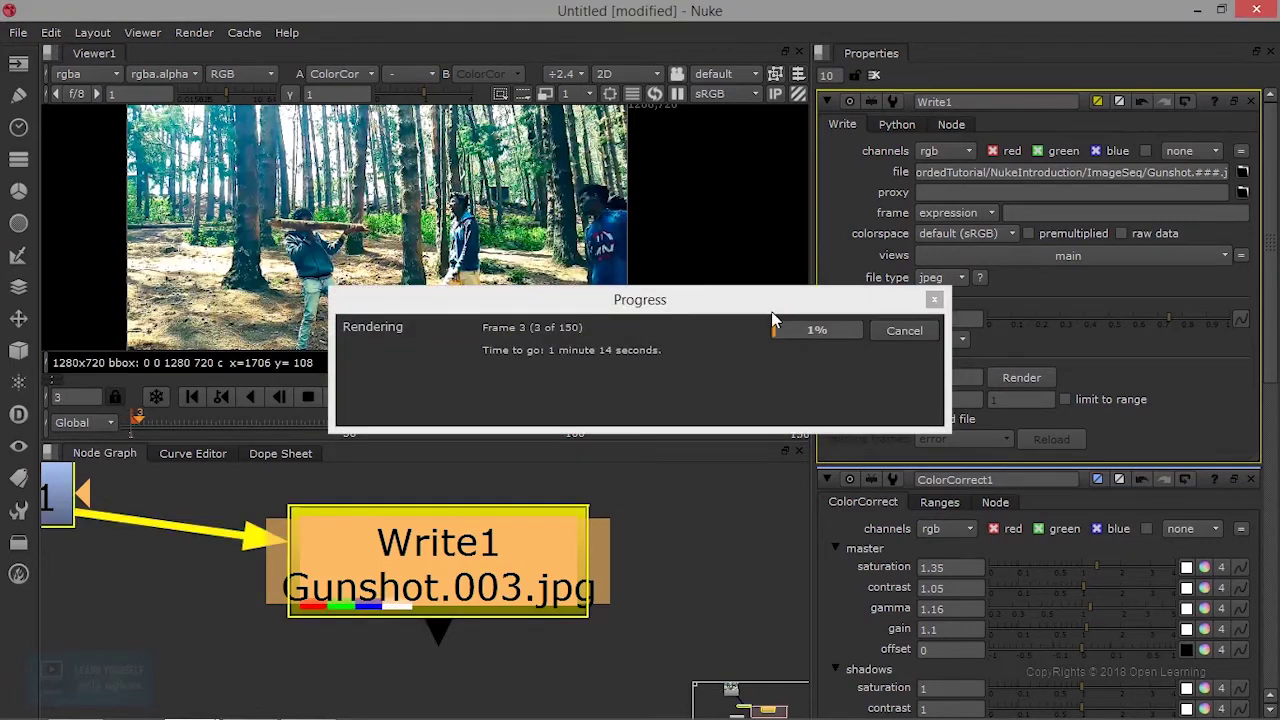
{"action": "left_click_drag", "start_coordinate": [763, 297], "coordinate": [717, 269]}
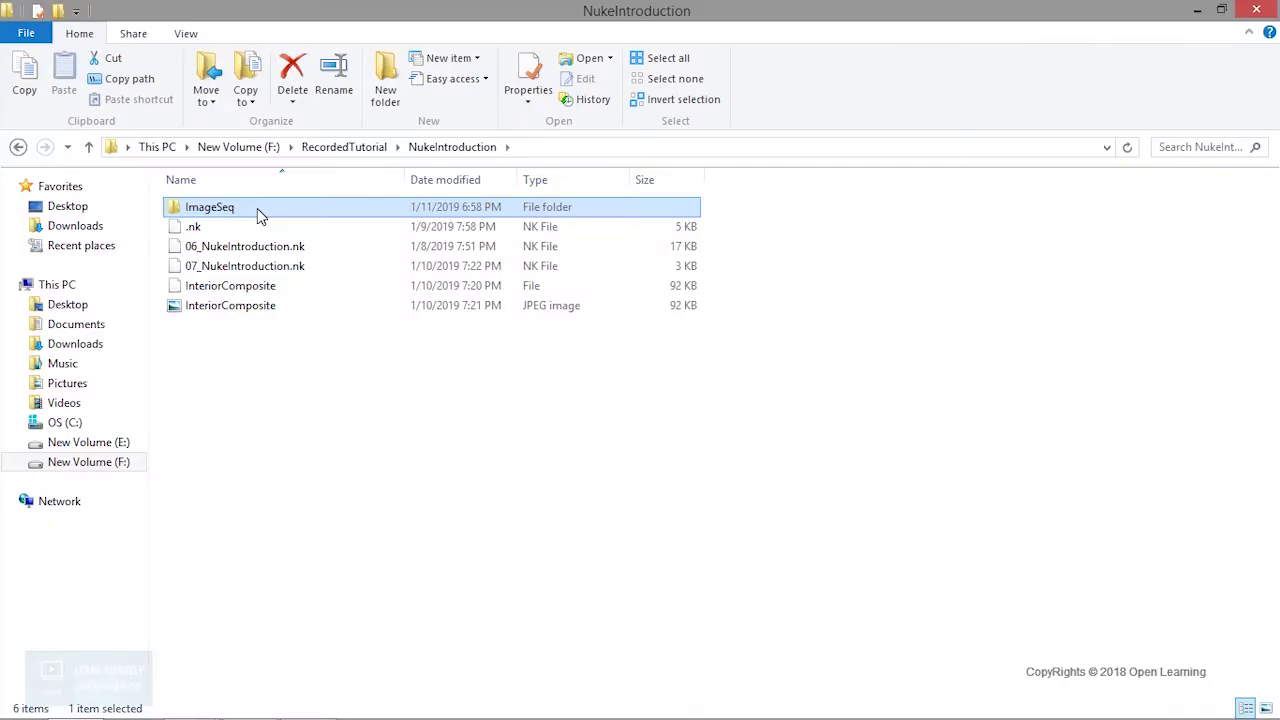
In File Explorer, open the ImageSeq folder and examine the numbered Gunshot frames rendered so far.
{"action": "double_click", "coordinate": [258, 216]}
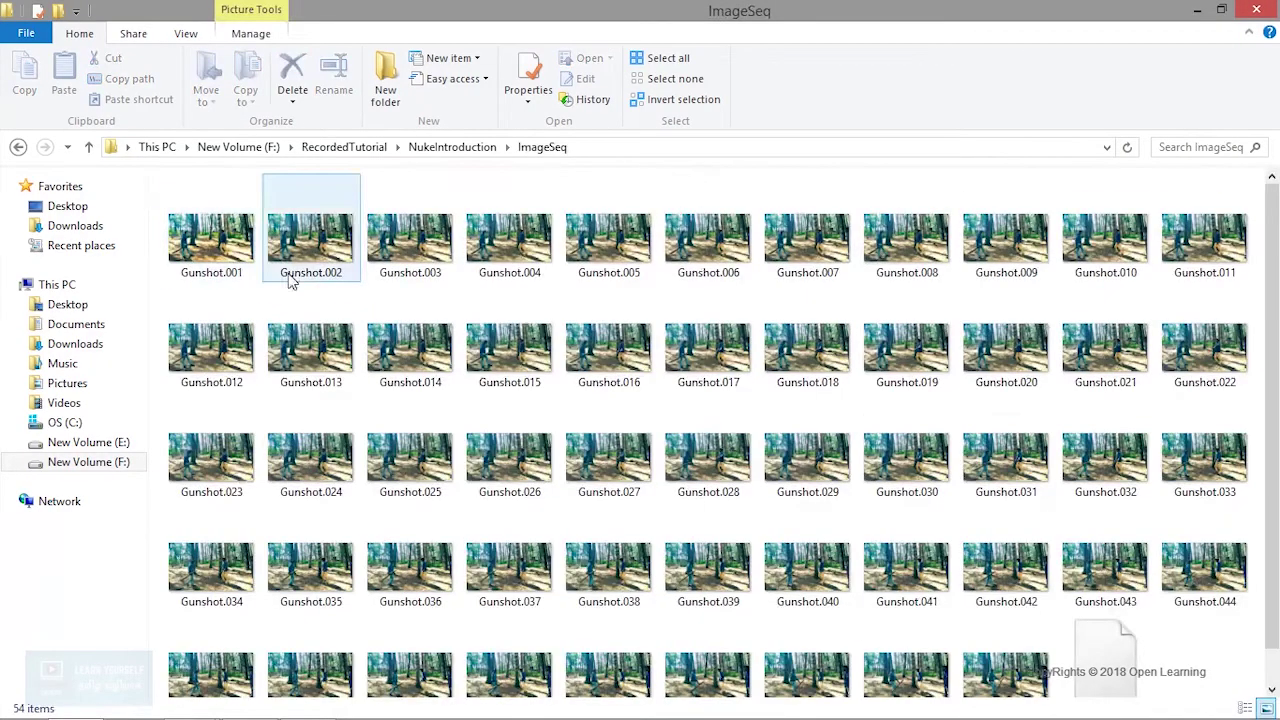
{"action": "scroll", "coordinate": [563, 495], "scroll_direction": "down", "scroll_amount": 1}
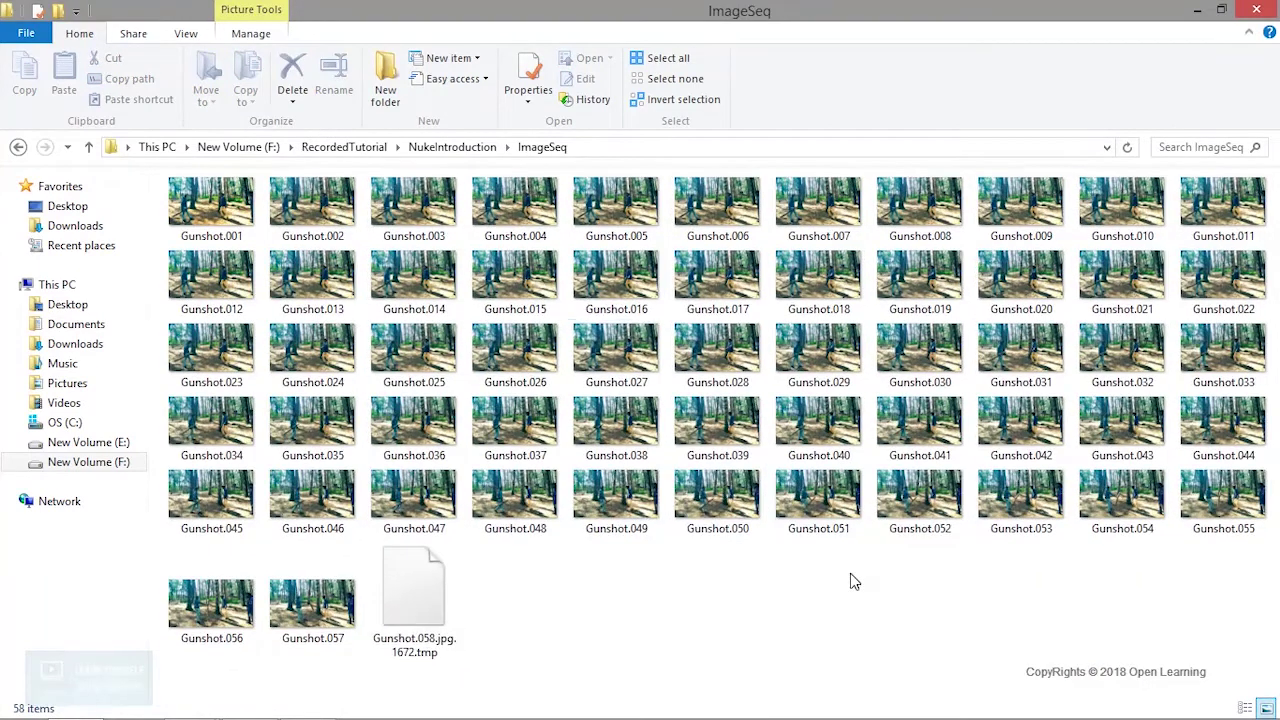
{"action": "left_click", "coordinate": [617, 365]}
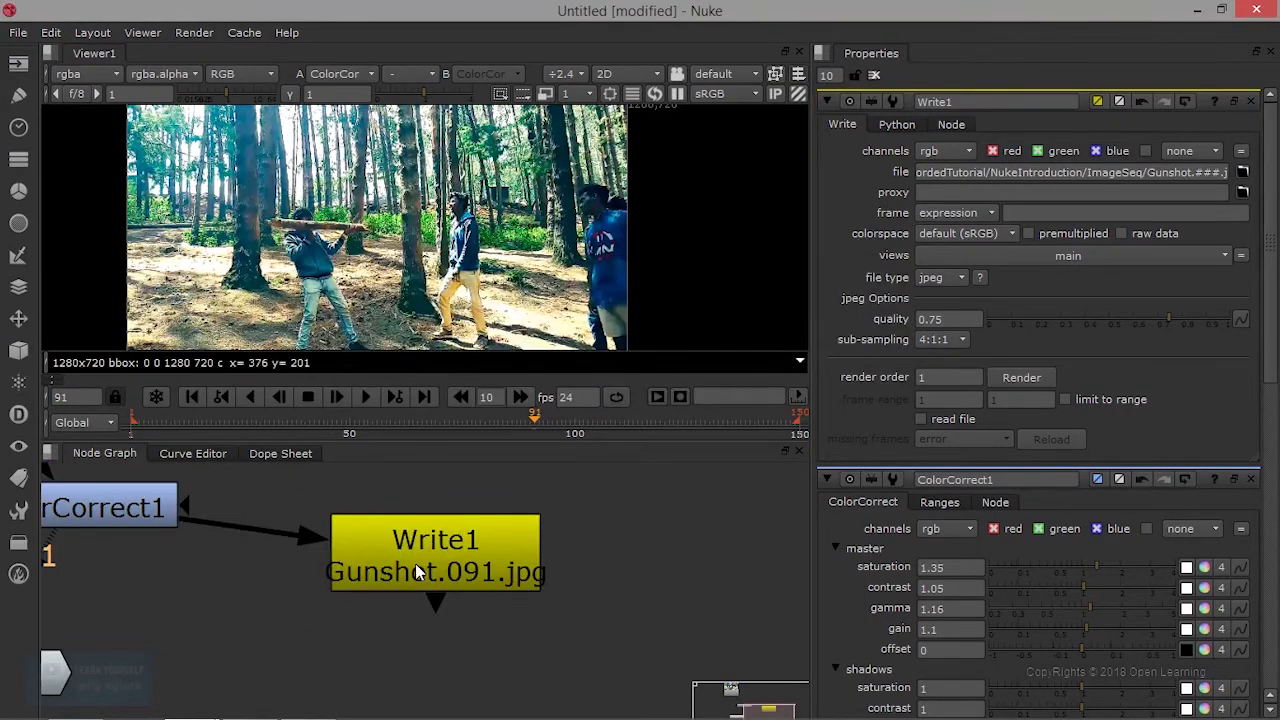
Rearrange the Nuke node graph with ColorCorrect under the Read node, Write just below ColorCorrect, and the Viewer node off to its lower left.
{"action": "left_click", "coordinate": [416, 567]}
{"action": "scroll", "coordinate": [369, 594], "scroll_direction": "down", "scroll_amount": 5}
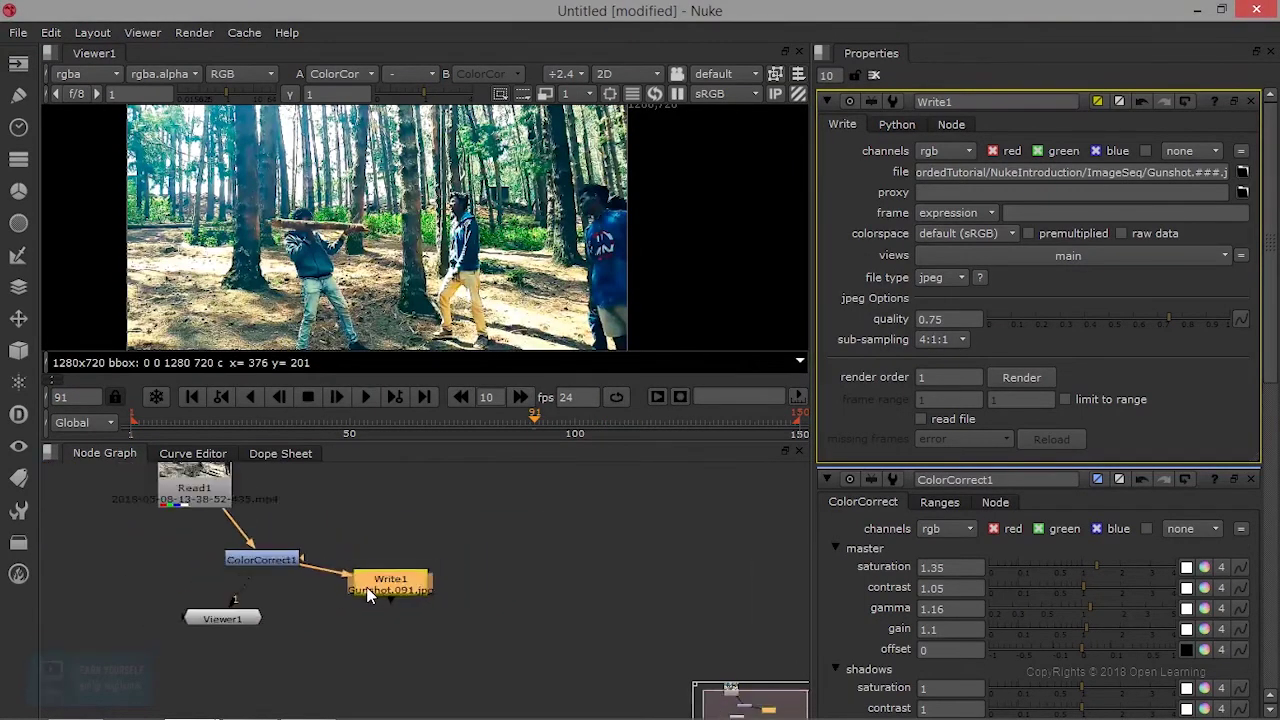
{"action": "scroll", "coordinate": [369, 594], "scroll_direction": "down", "scroll_amount": 3}
{"action": "left_click_drag", "start_coordinate": [282, 604], "coordinate": [219, 621]}
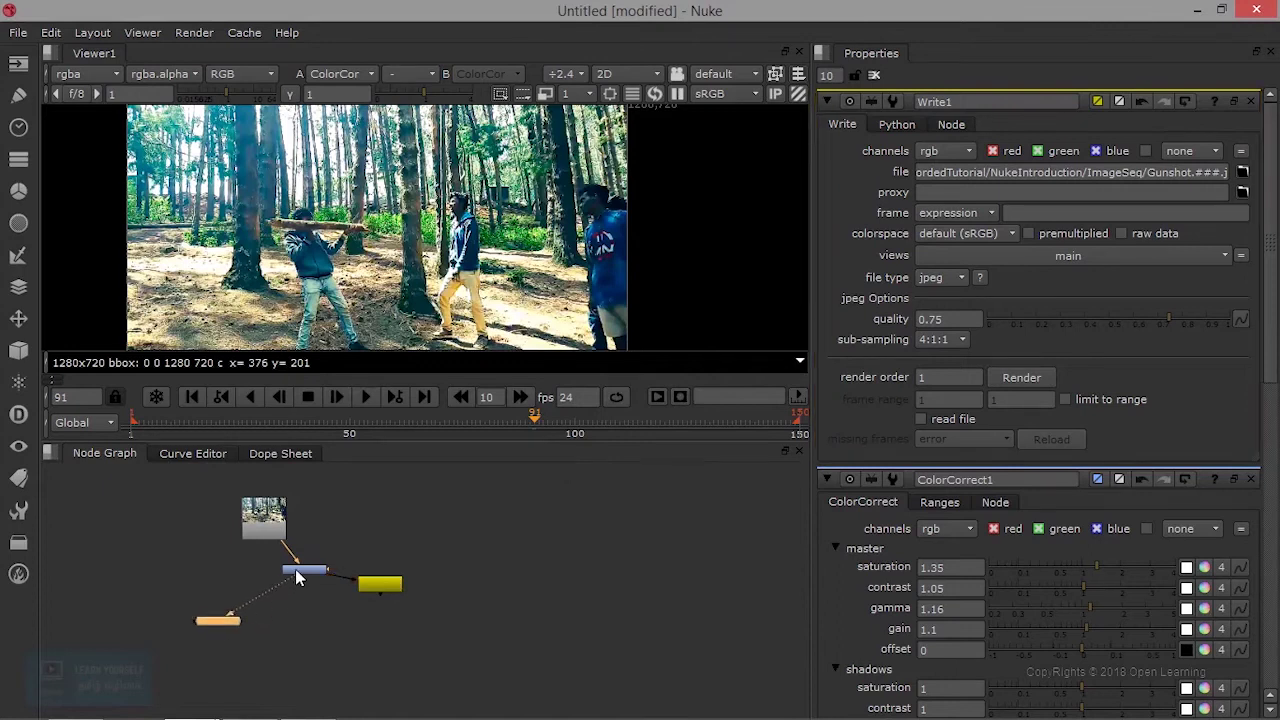
{"action": "left_click_drag", "start_coordinate": [295, 569], "coordinate": [277, 571]}
{"action": "left_click", "coordinate": [380, 584]}
{"action": "left_click_drag", "start_coordinate": [380, 584], "coordinate": [315, 603]}
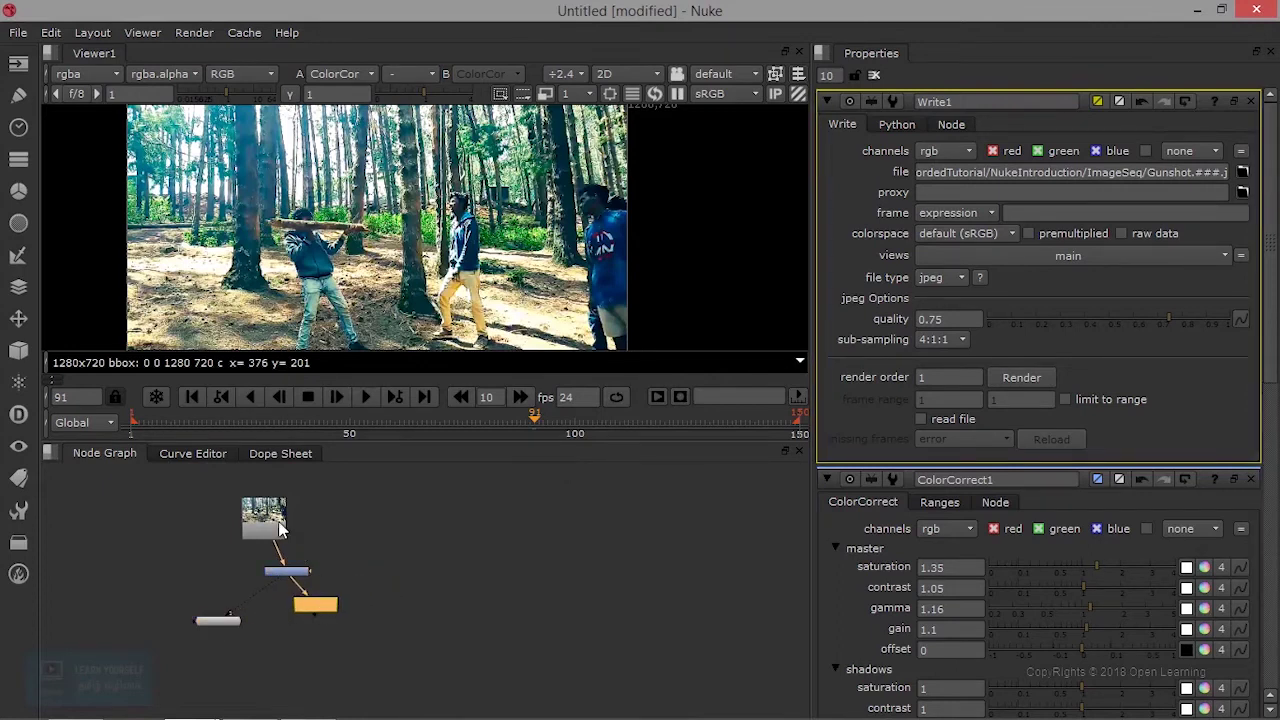
Align the Read node directly above ColorCorrect and bring the Write and Viewer nodes closer beneath it.
{"action": "scroll", "coordinate": [197, 205], "scroll_direction": "up", "scroll_amount": 2}
{"action": "scroll", "coordinate": [197, 205], "scroll_direction": "up", "scroll_amount": 3}
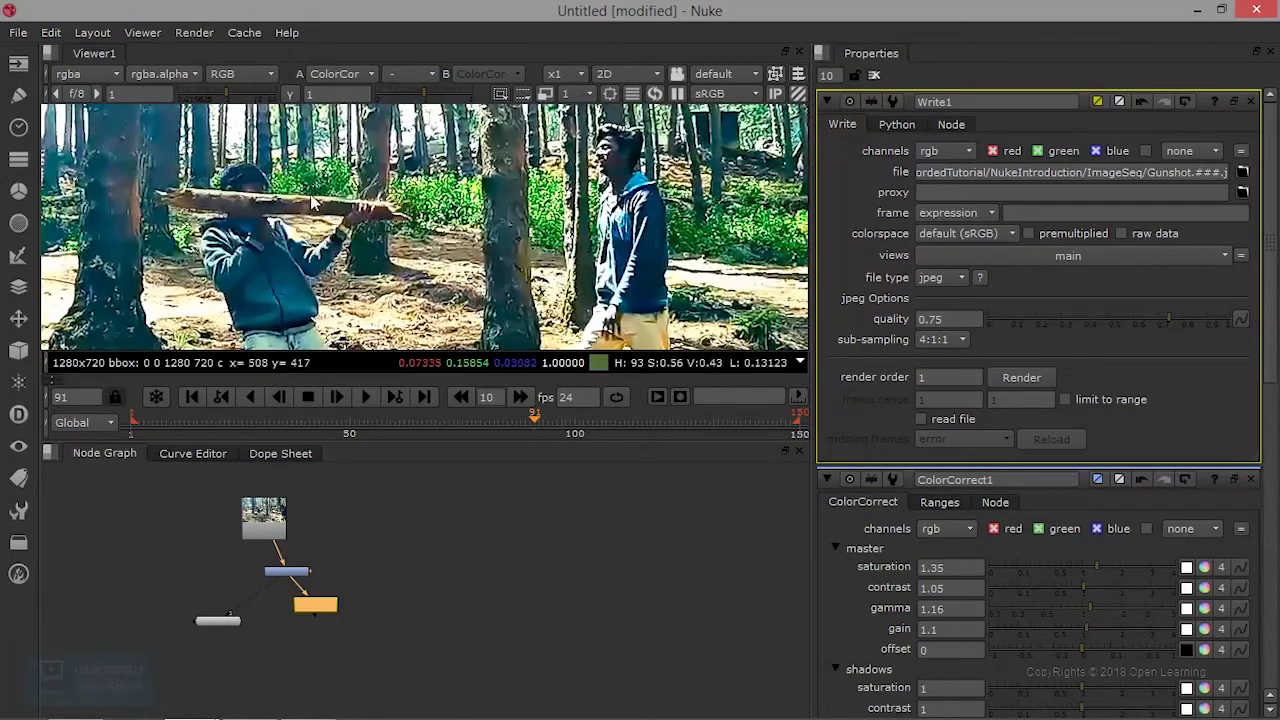
{"action": "left_click", "coordinate": [263, 530]}
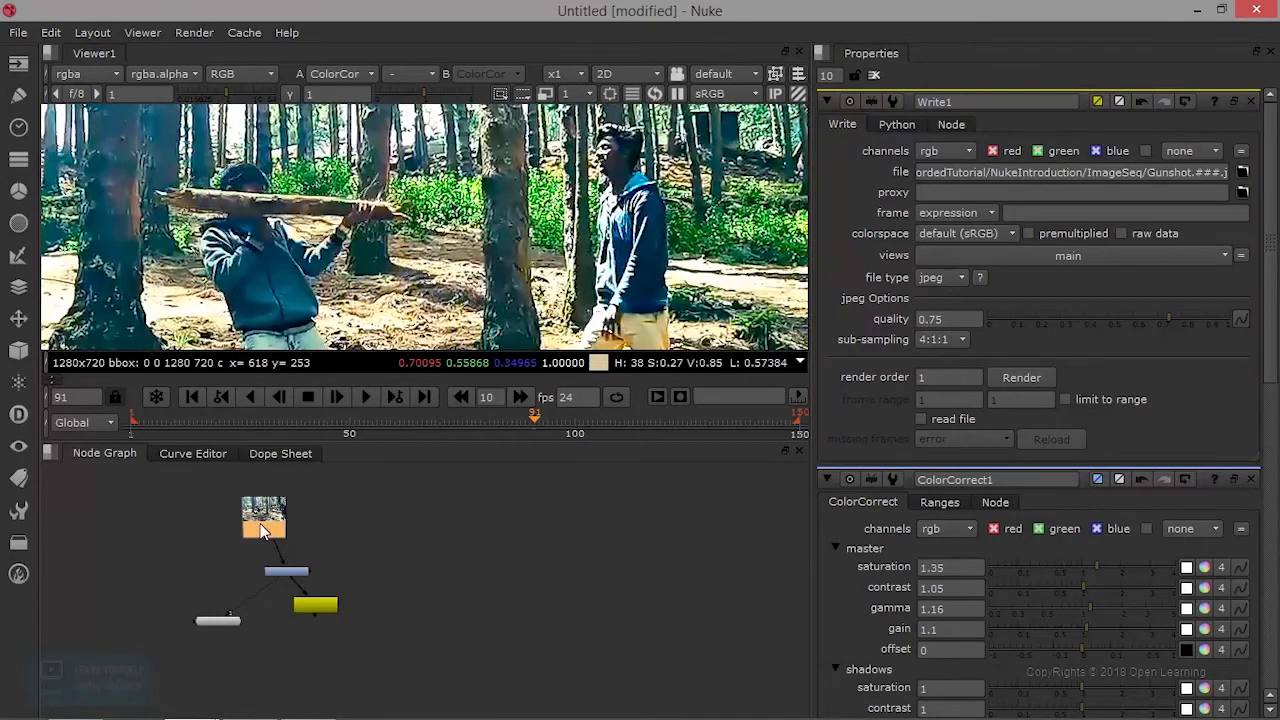
{"action": "left_click_drag", "start_coordinate": [281, 568], "coordinate": [274, 566]}
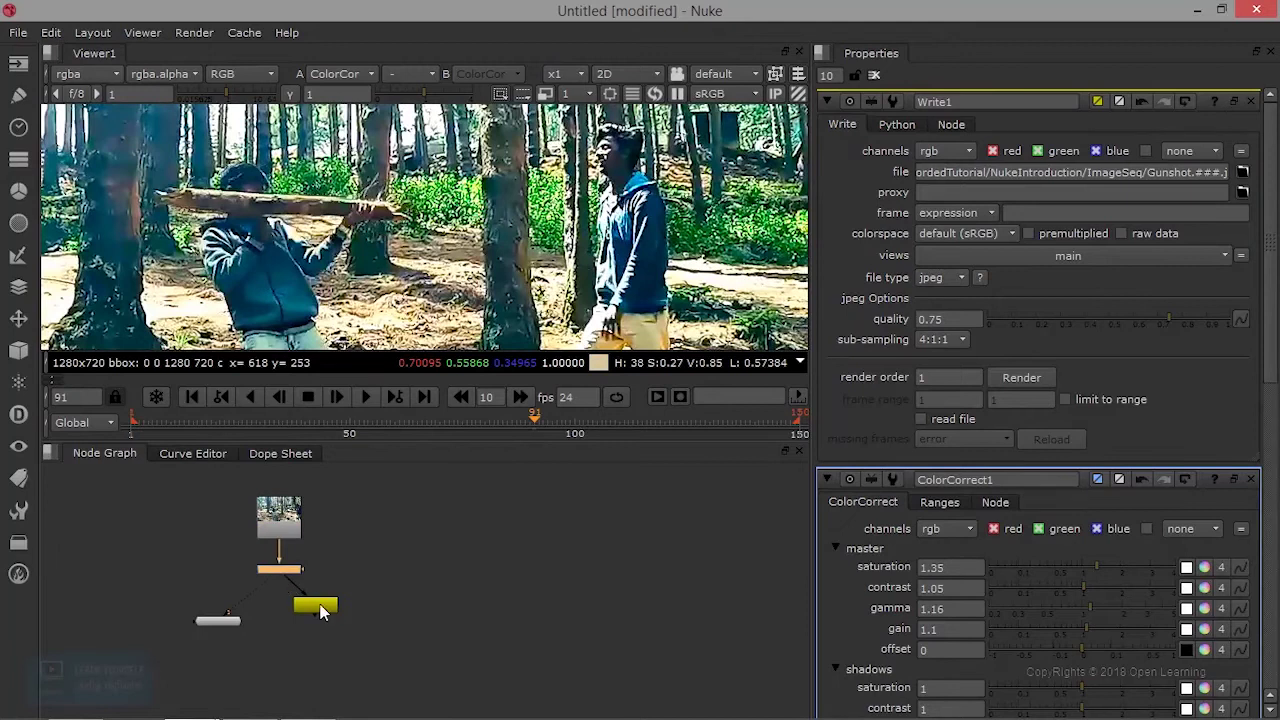
{"action": "left_click_drag", "start_coordinate": [322, 611], "coordinate": [310, 615]}
{"action": "left_click_drag", "start_coordinate": [223, 619], "coordinate": [216, 593]}
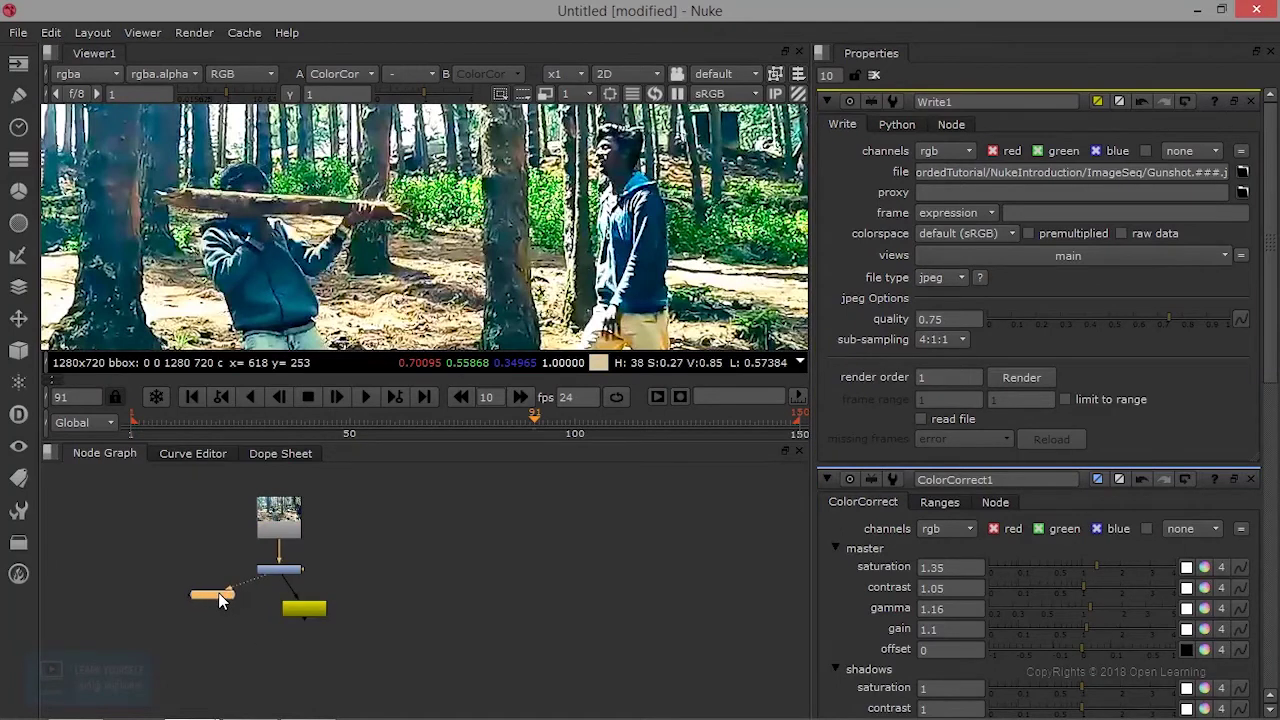
{"action": "left_click", "coordinate": [273, 572]}
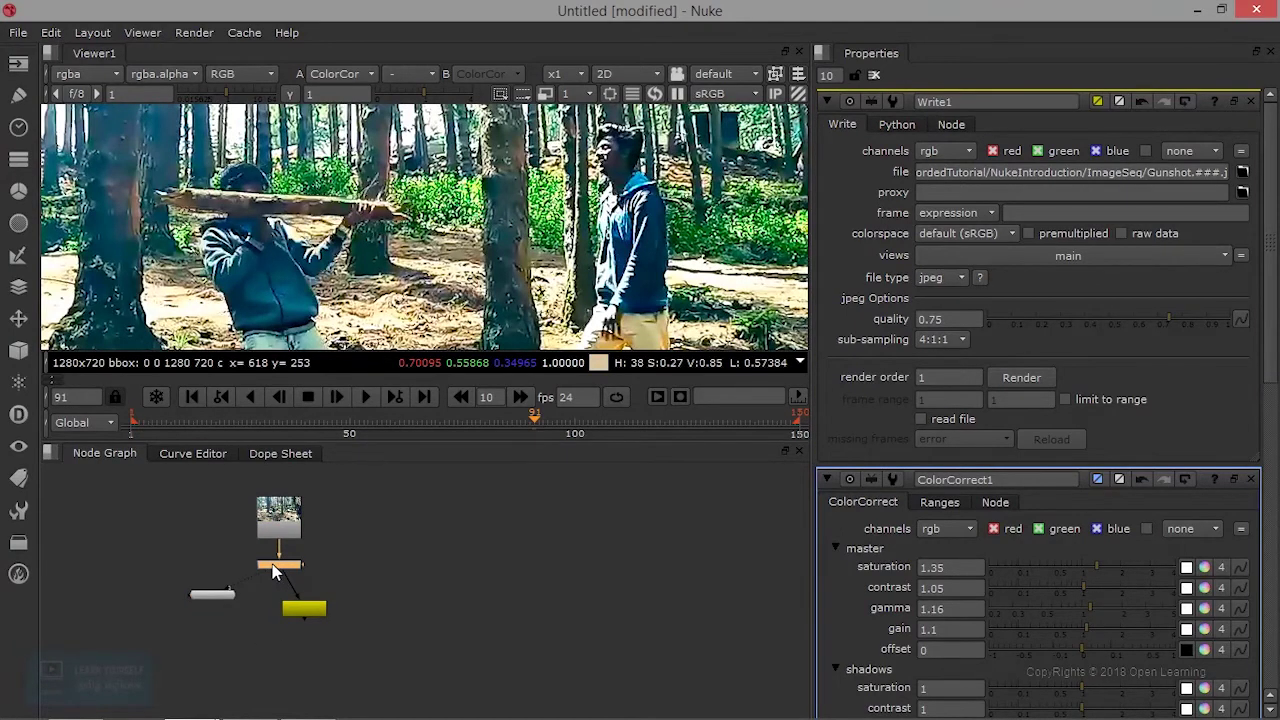